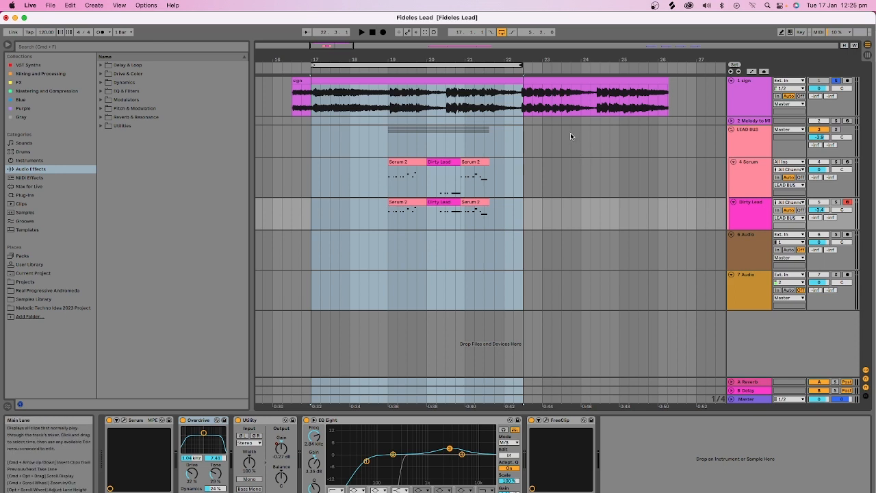
Step: Shorten the loop starting at bar 17 to a length of 4.3.0 and play back the soloed sign track
left_click(556, 154)
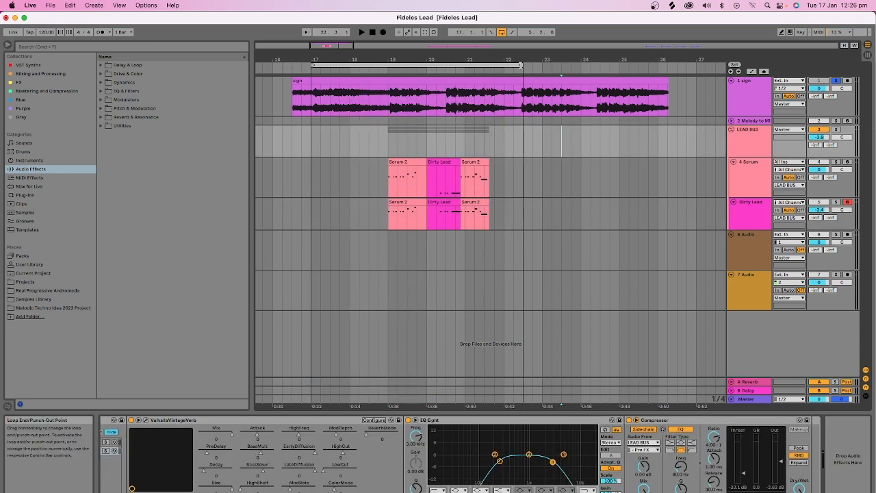
mouse_move(522, 64)
left_mouse_down()
mouse_move(506, 62)
mouse_move(514, 63)
left_mouse_up()
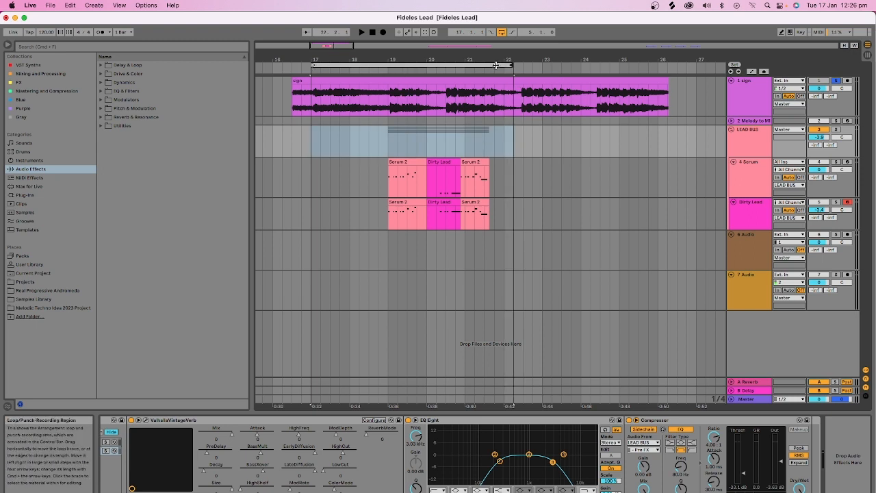
left_click_drag(513, 63, 496, 62)
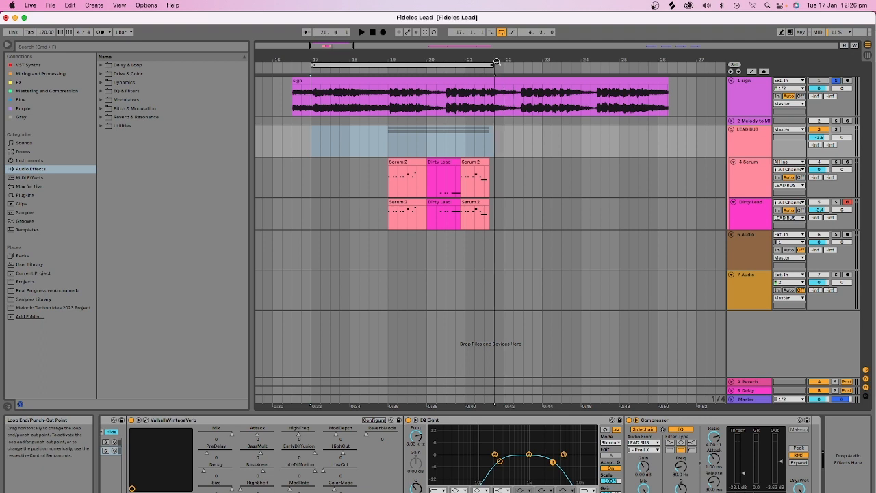
left_click(397, 63)
left_click(362, 32)
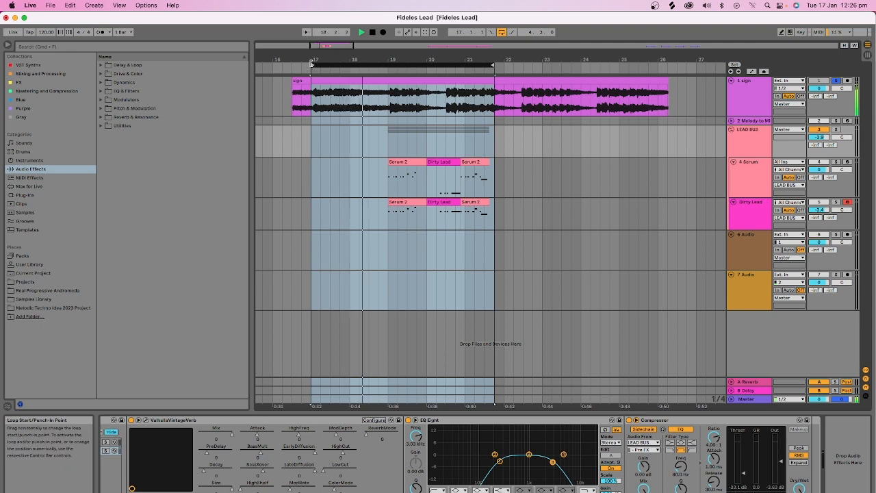
left_click(374, 33)
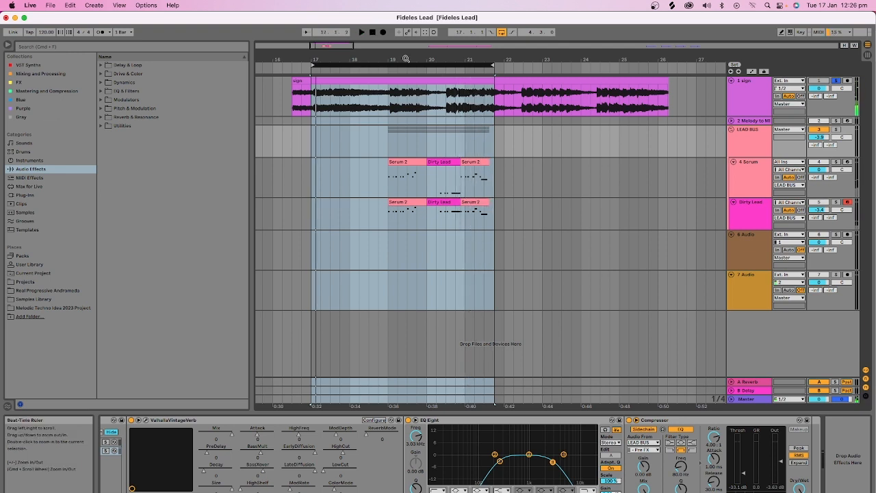
Step: Move the loop start to bar 19, shorten the loop to 3 bars, and solo the LEAD BUS group
left_click_drag(403, 62, 480, 63)
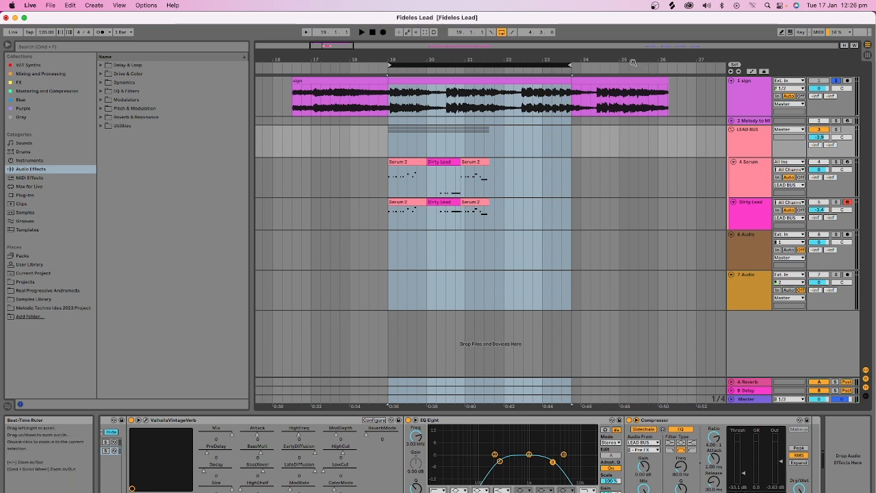
left_click_drag(566, 65, 504, 68)
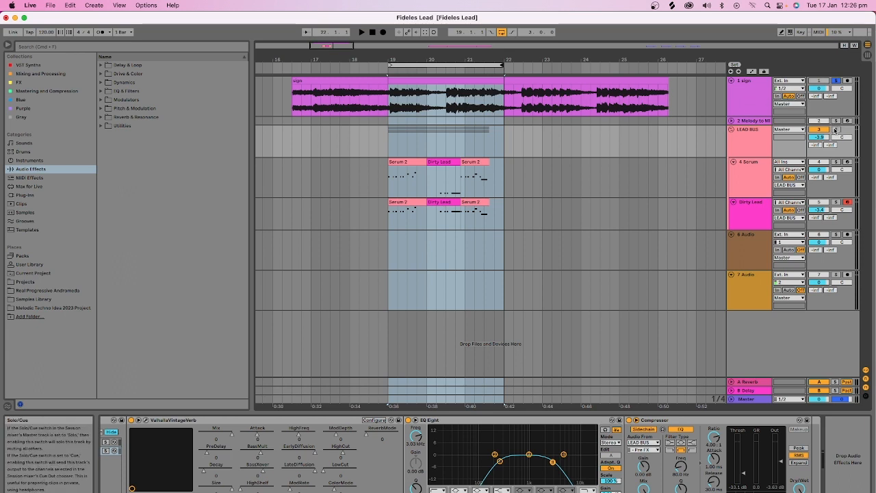
left_click(835, 129)
left_click(754, 148)
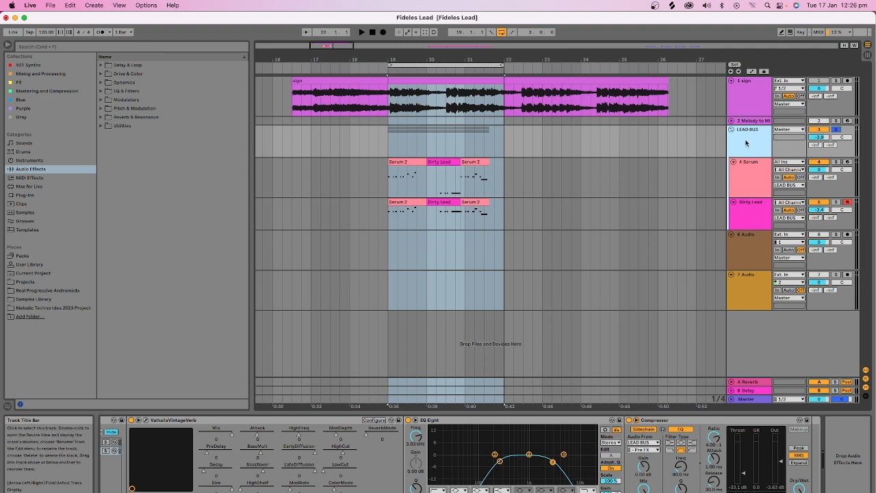
Step: Shorten the loop to a length of 2.3.0 and play back the soloed lead group
left_click(447, 65)
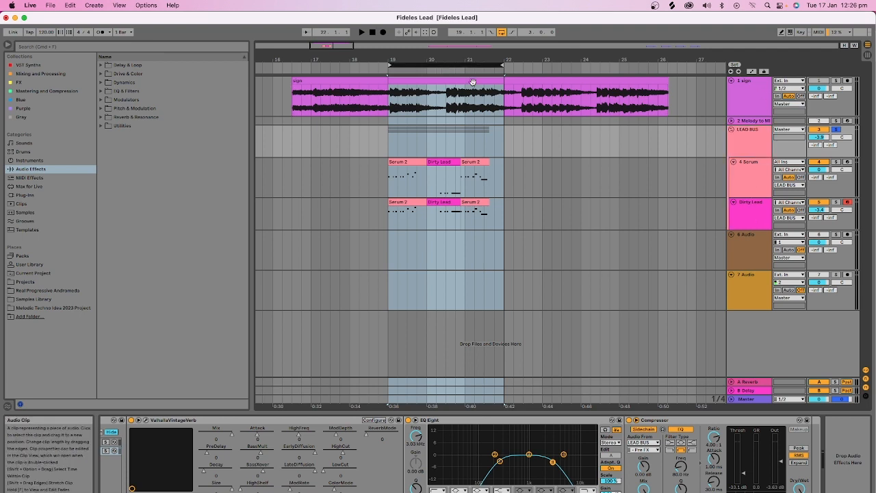
left_click_drag(505, 65, 496, 65)
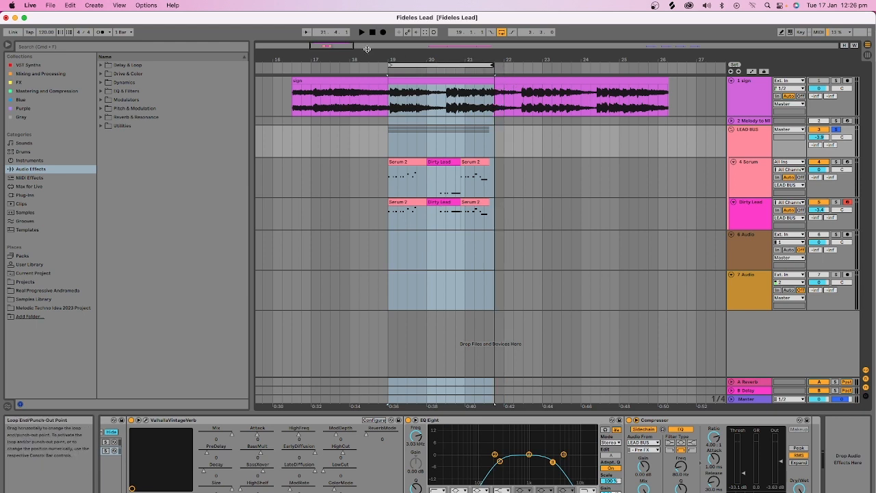
left_click(362, 33)
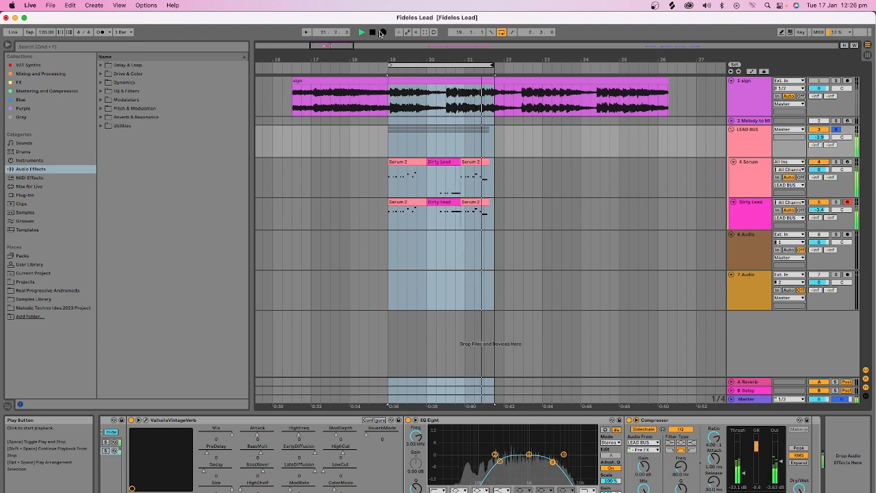
left_click(372, 33)
Step: View the Serum instrument on the 4 Serum track, close its window, and select the track
left_click(552, 167)
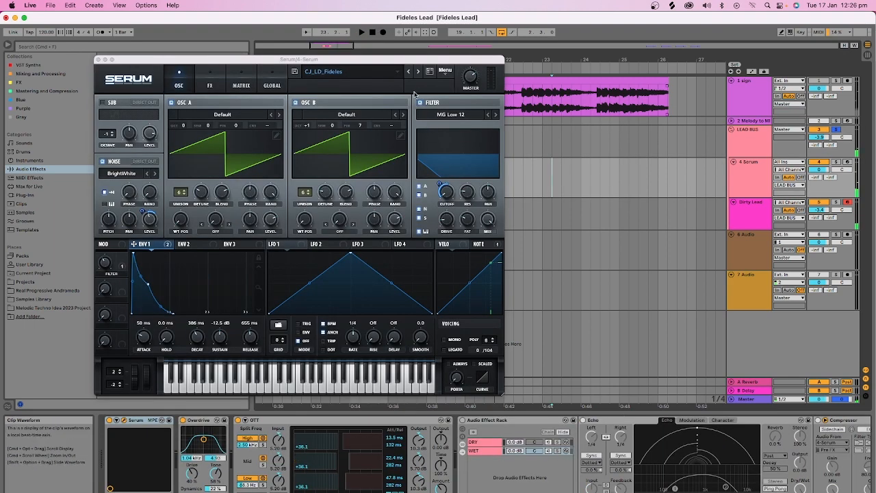
left_click(98, 60)
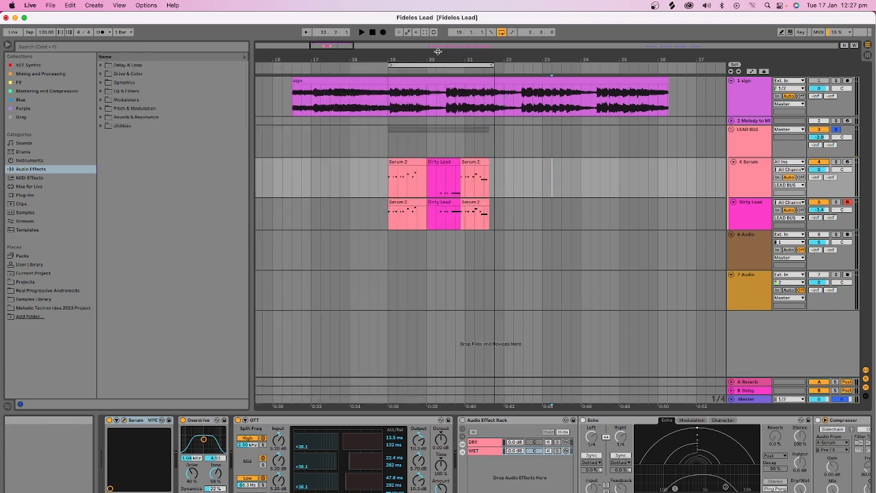
left_click_drag(438, 58, 497, 42)
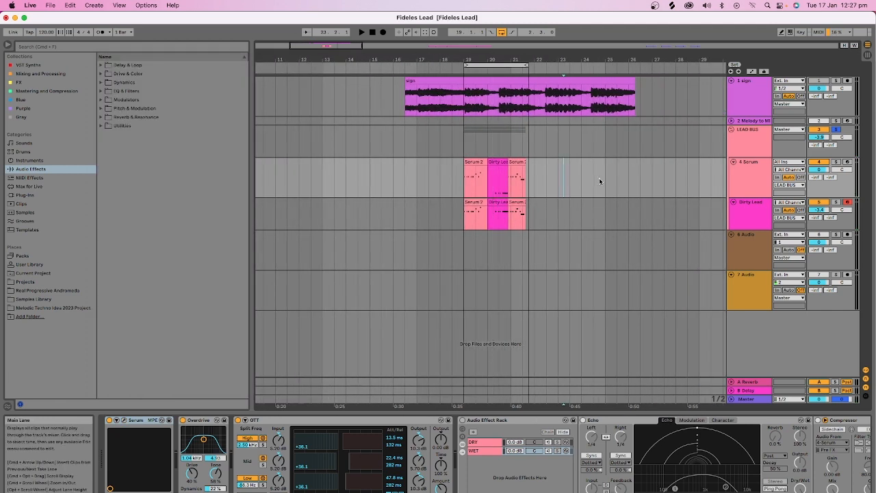
left_click(749, 170)
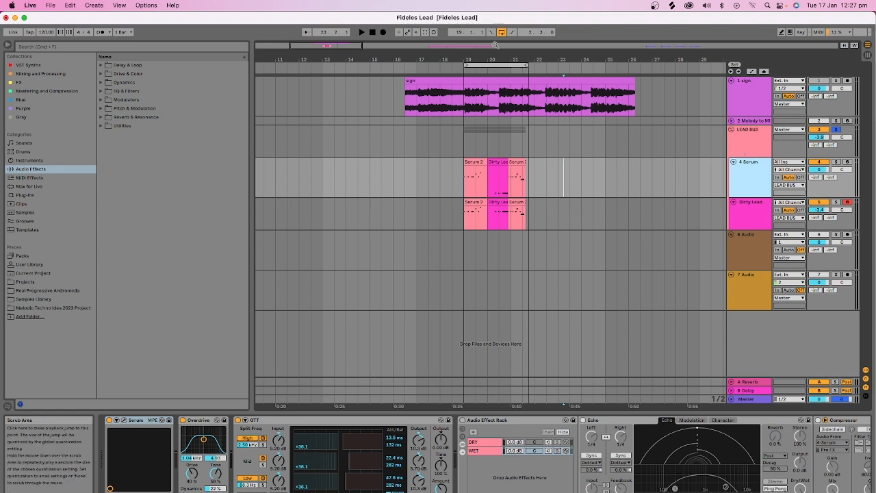
left_click_drag(493, 60, 493, 85)
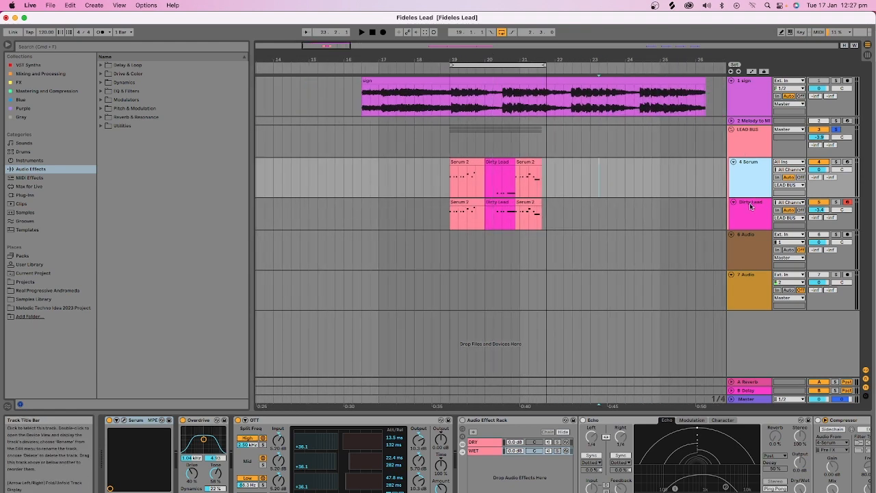
Step: Trim the loop to a length of 2.2.2 so it ends with the lead clips, and select the Dirty Lead track
left_click(749, 202)
left_click_drag(535, 60, 567, 99)
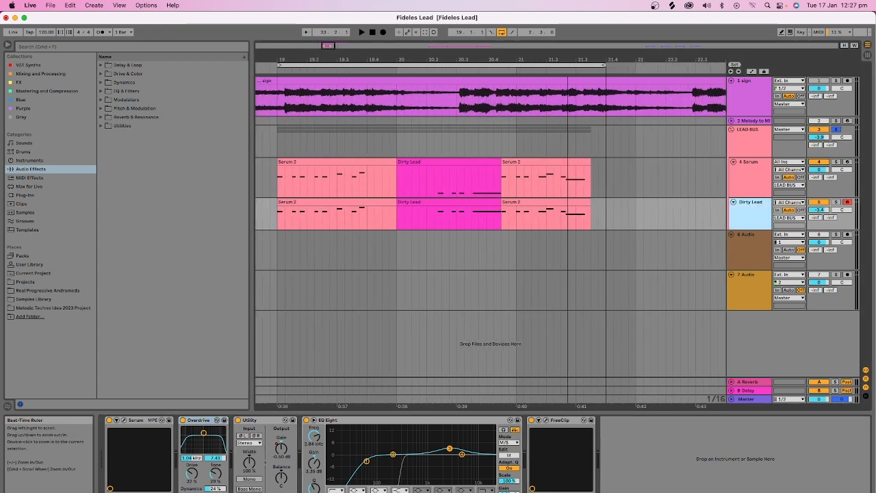
left_click_drag(605, 64, 582, 42)
left_click(746, 222)
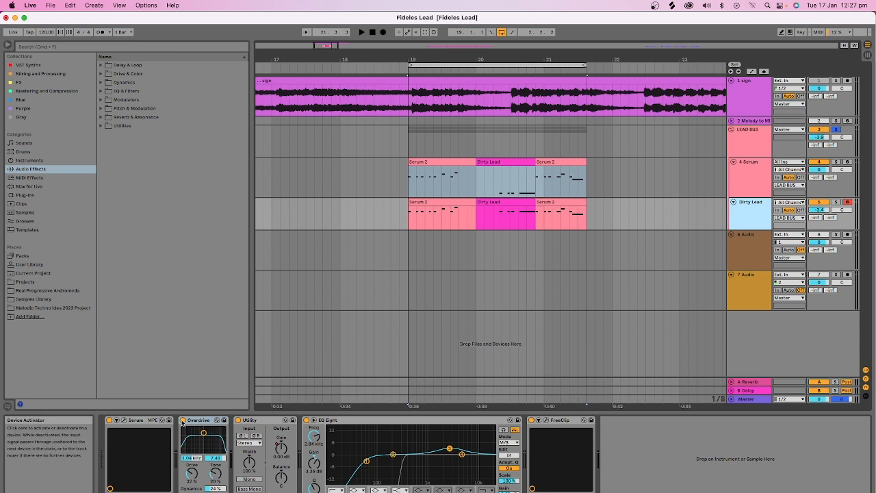
Step: Deactivate Overdrive, Utility, EQ Eight and FreeClip on the Dirty Lead track
left_click(183, 420)
left_click(238, 420)
left_click(308, 421)
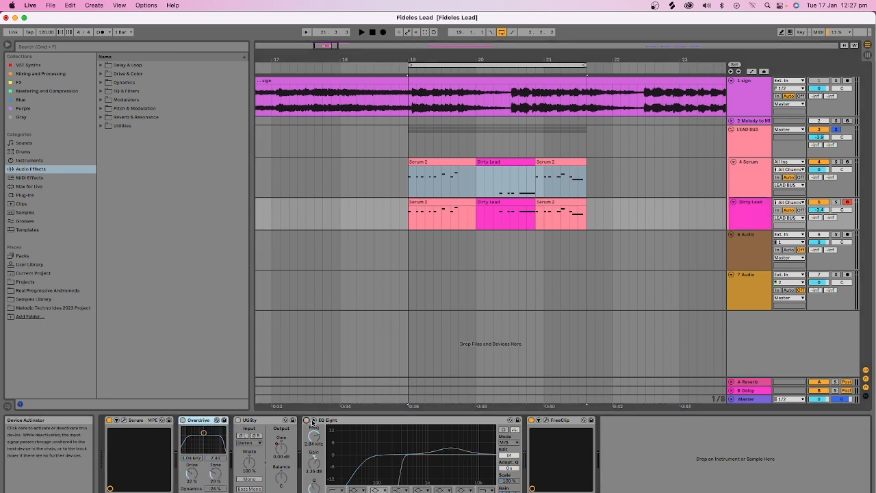
left_click(532, 420)
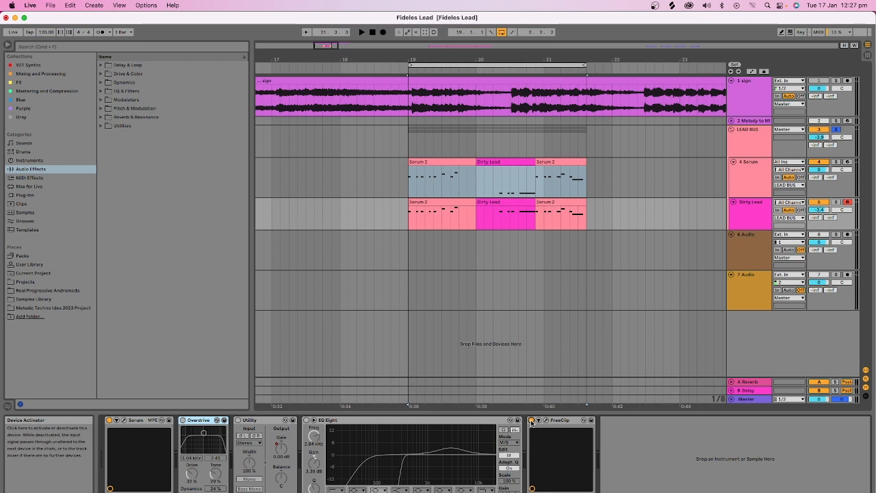
Step: Open Serum on the Dirty Lead track and examine its Env 1, Env 2, LFO 1, LFO 2 and effects settings
left_click(124, 420)
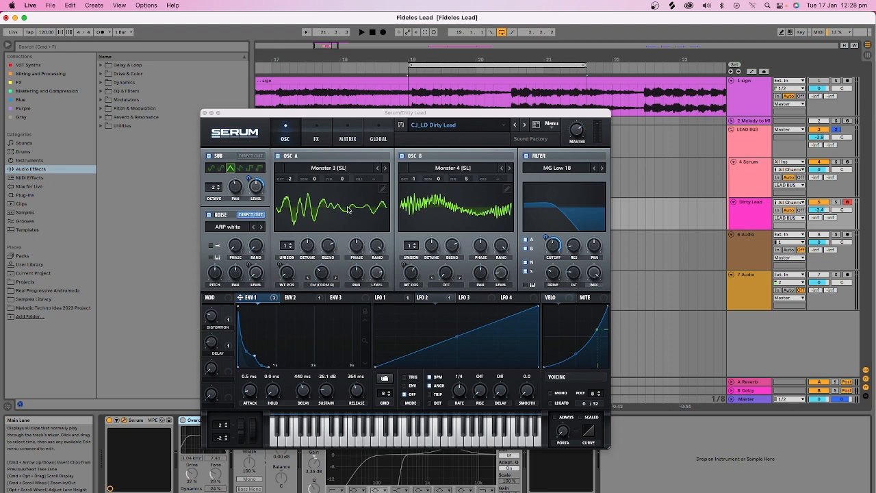
left_click(251, 301)
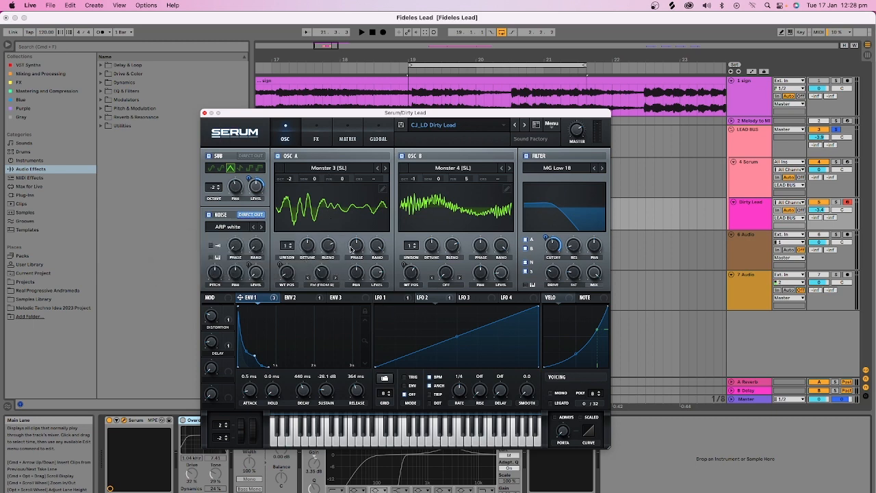
left_click(315, 298)
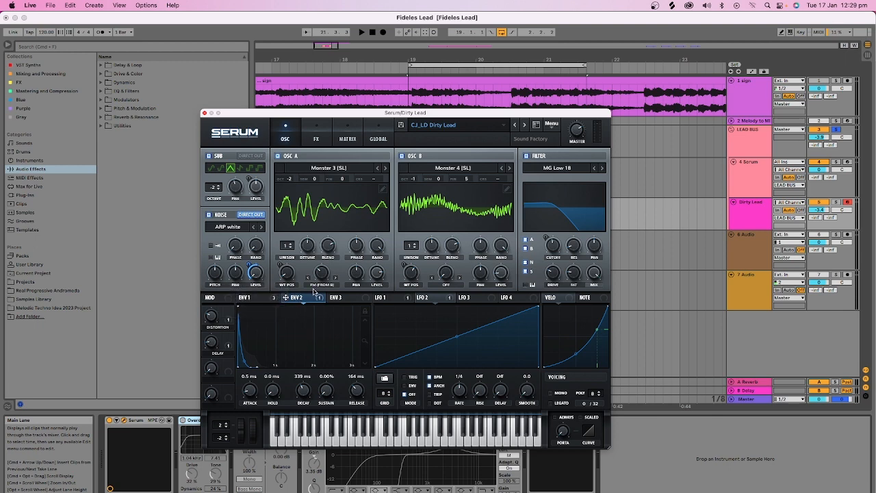
left_click(318, 140)
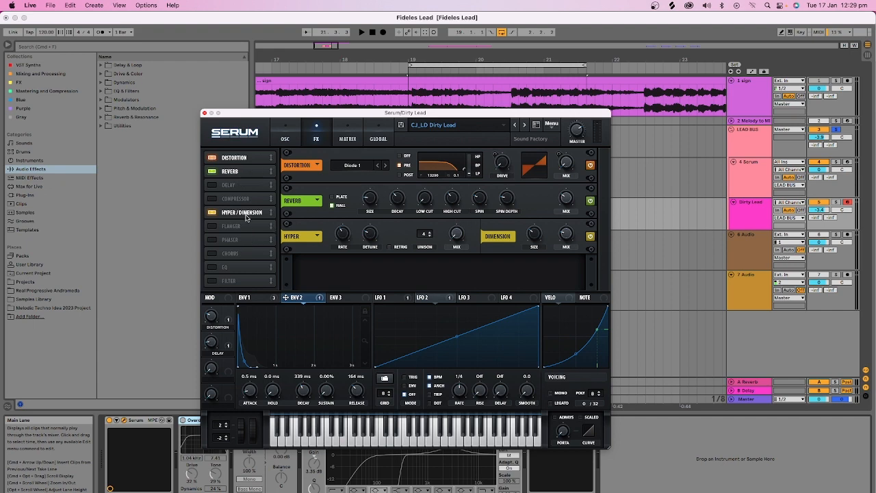
left_click(287, 144)
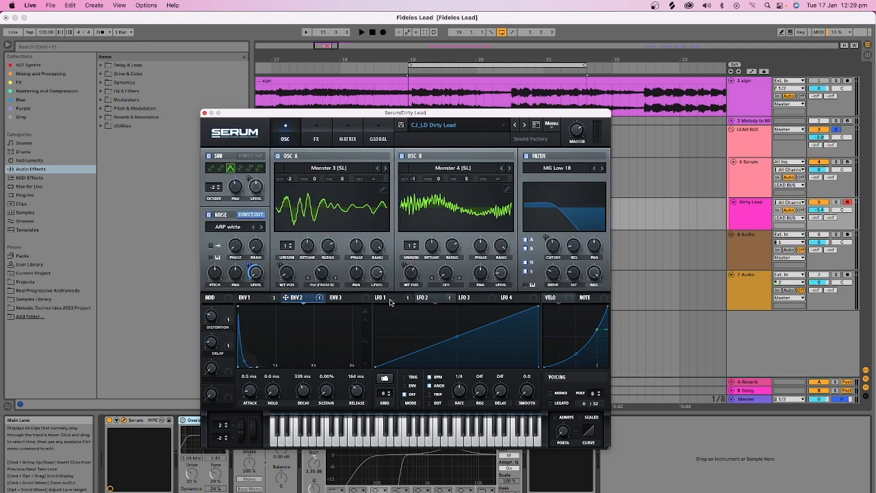
left_click(388, 299)
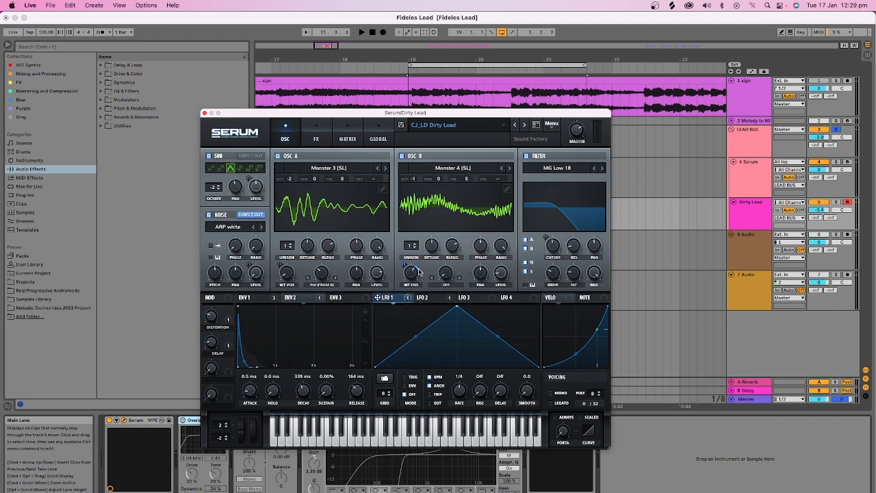
left_click(427, 298)
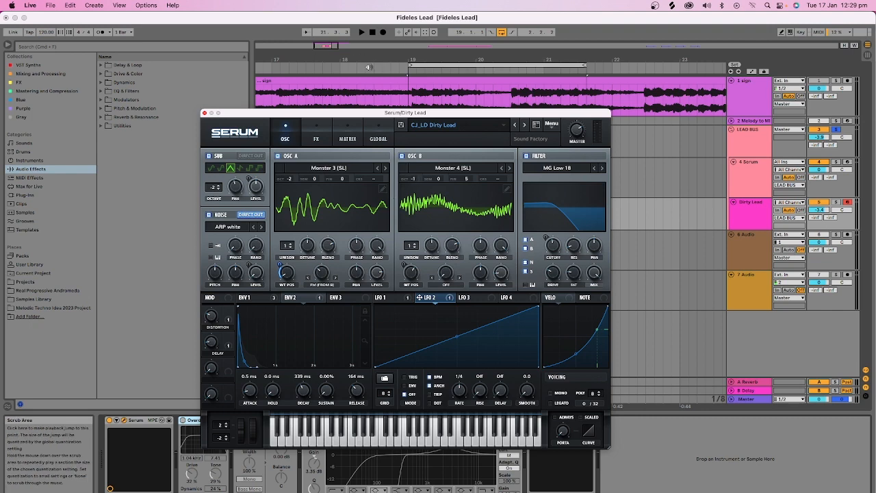
left_click(316, 140)
left_click(290, 141)
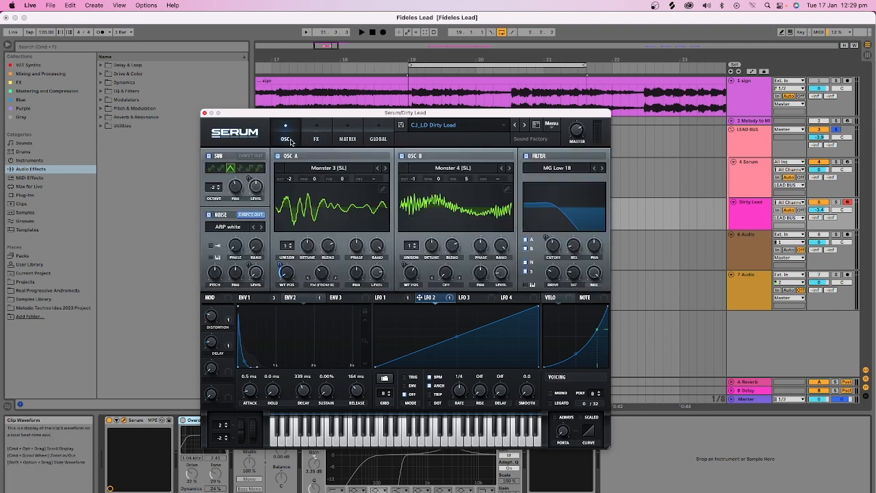
Step: Solo the Dirty Lead track and play back the loop to hear its unprocessed Serum sound
left_click(436, 68)
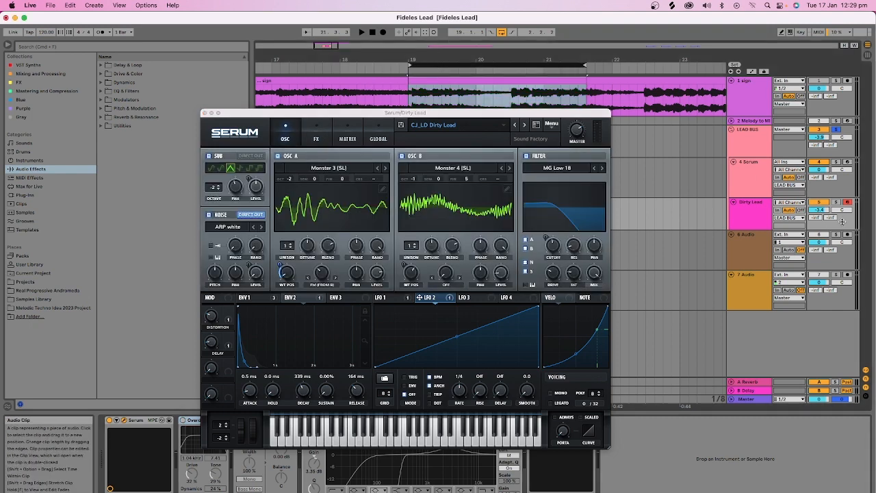
left_click(835, 202)
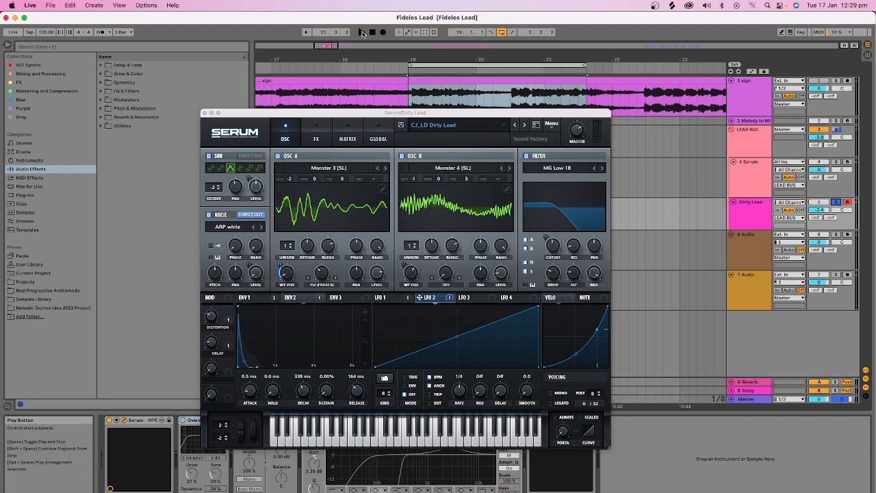
left_click(362, 32)
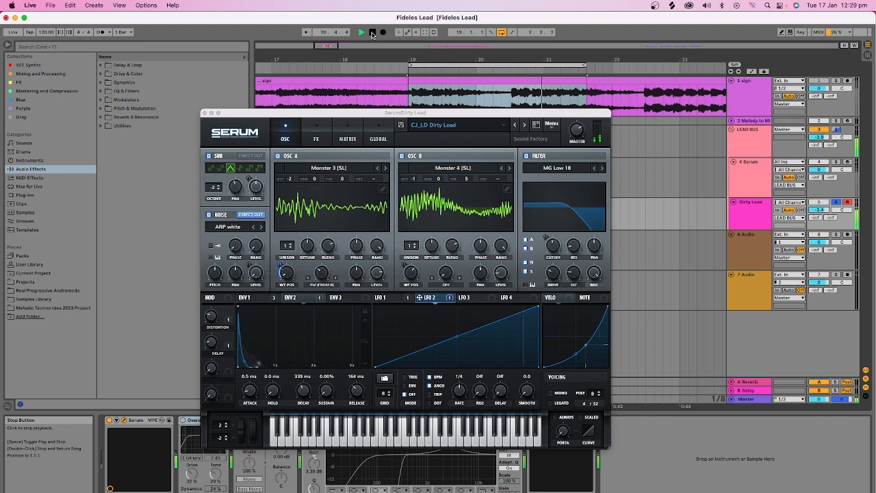
left_click(372, 32)
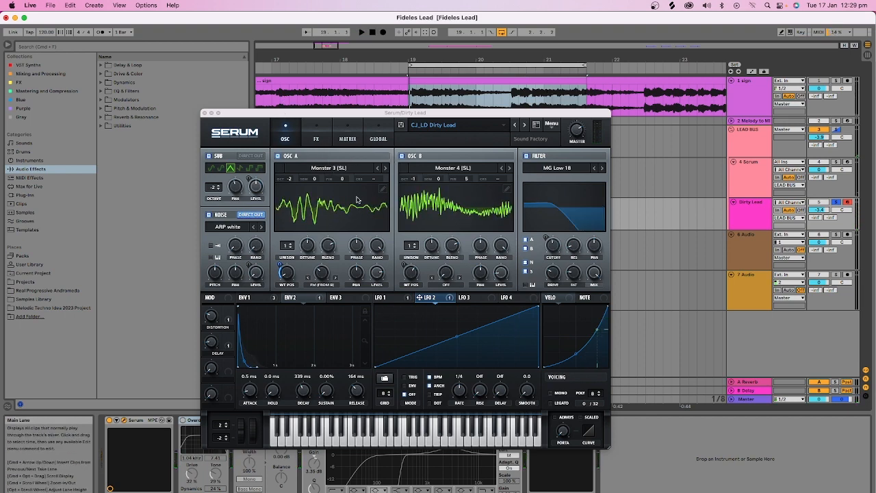
Step: Open the Oscillator A wavetable editor in the Dirty Lead's Serum and examine its single-frame and table processing options
left_click(381, 190)
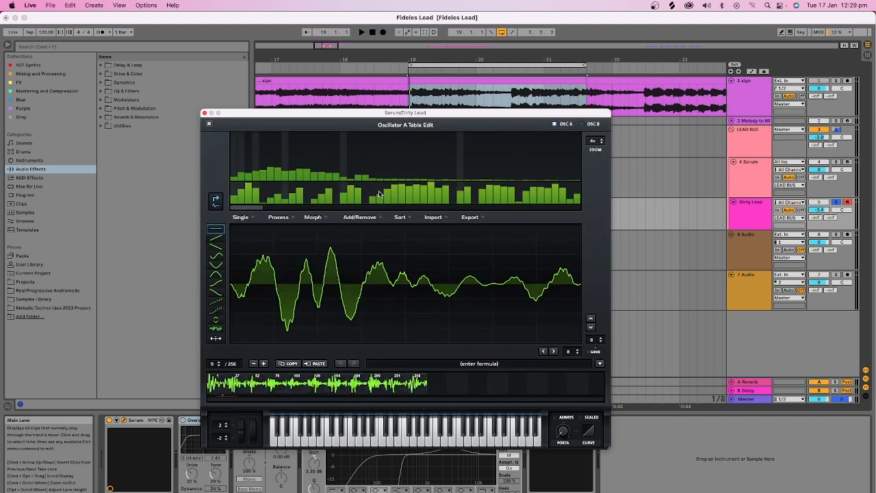
left_click(252, 218)
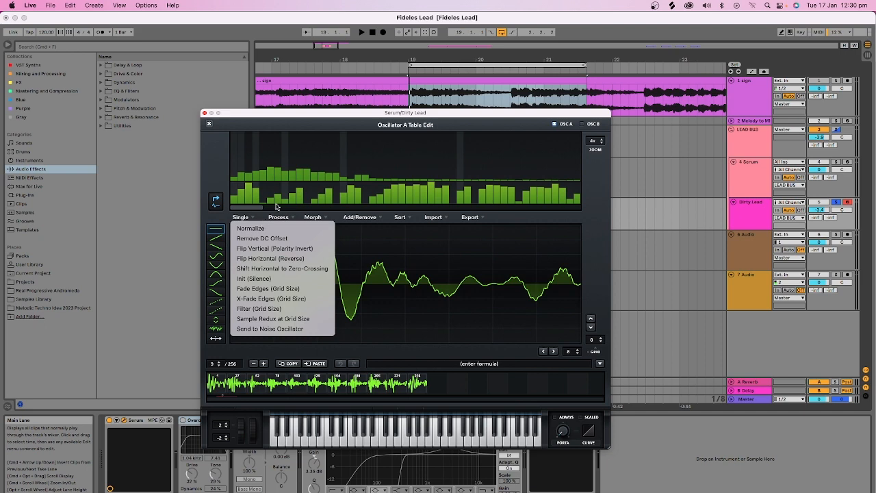
left_click(293, 220)
left_click(293, 220)
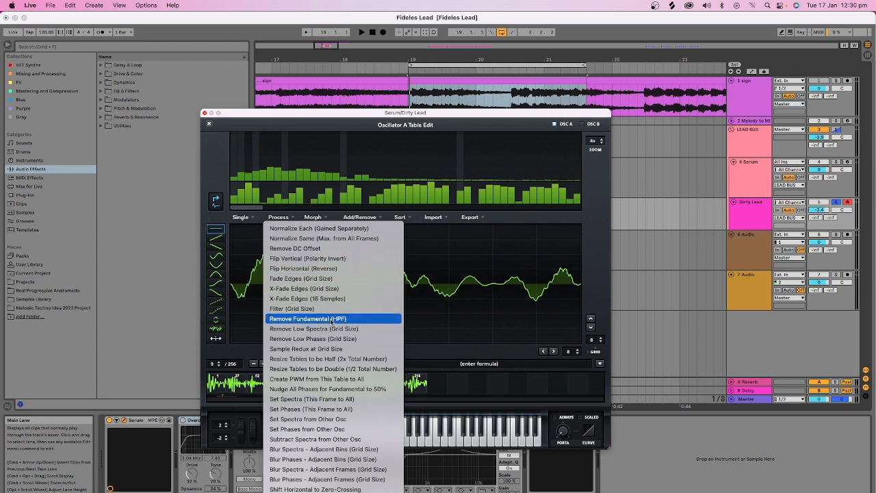
left_click(600, 186)
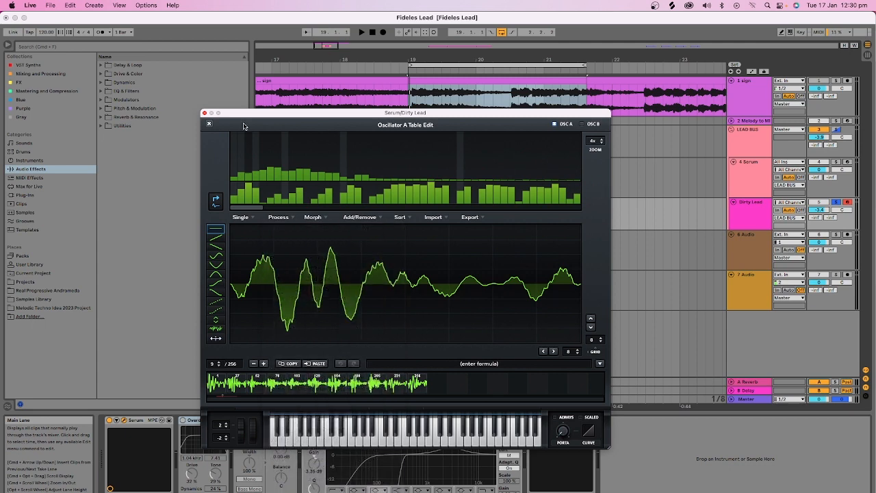
left_click(208, 124)
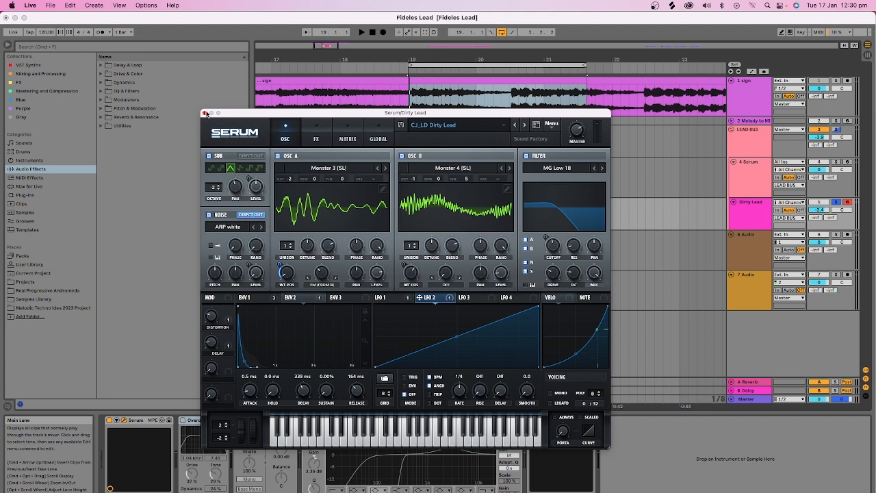
Step: Close Serum and reactivate Overdrive, EQ Eight and FreeClip on the Dirty Lead track
left_click(205, 113)
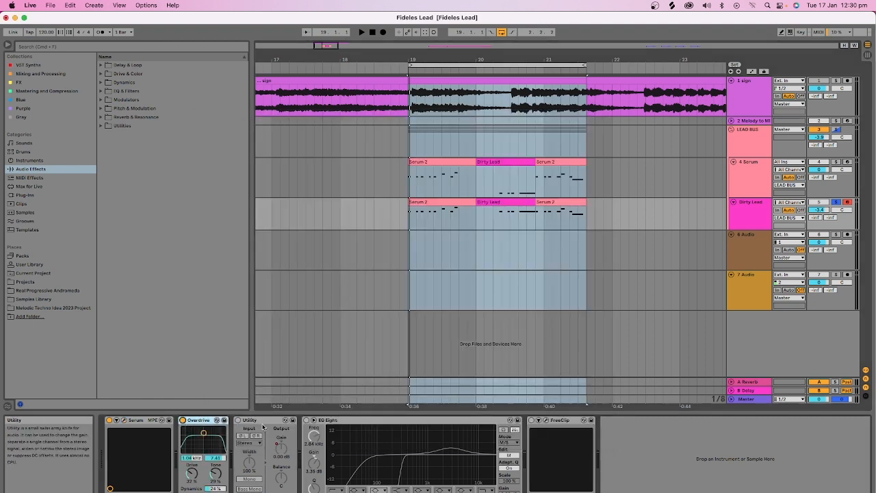
left_click(306, 420)
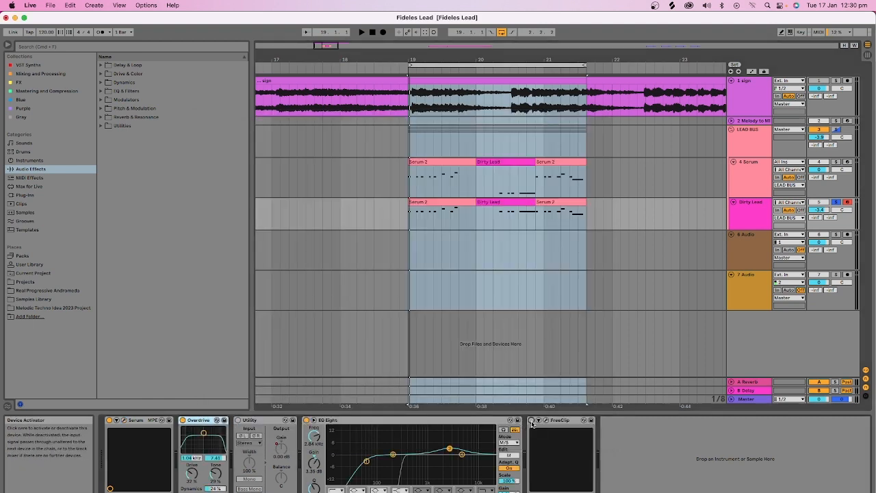
left_click(531, 420)
Step: Open FreeClip and play back the loop to check its clipping on the processed Dirty Lead
left_click(546, 420)
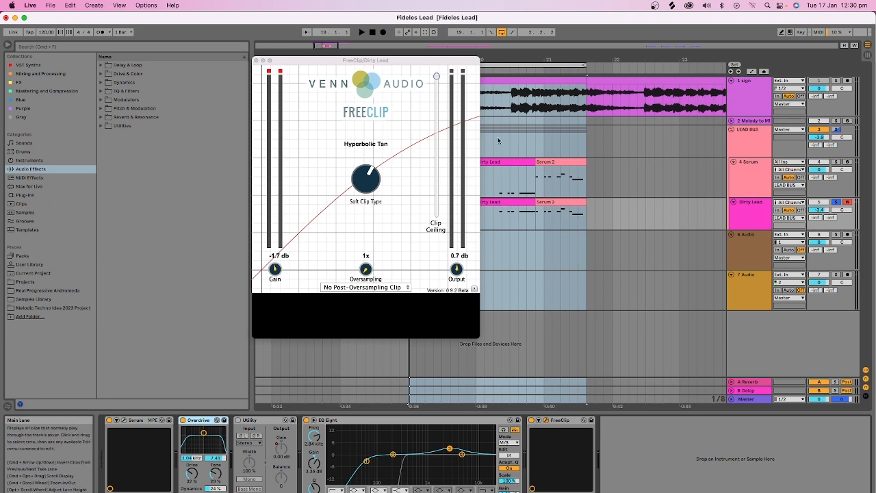
left_click_drag(391, 67, 250, 63)
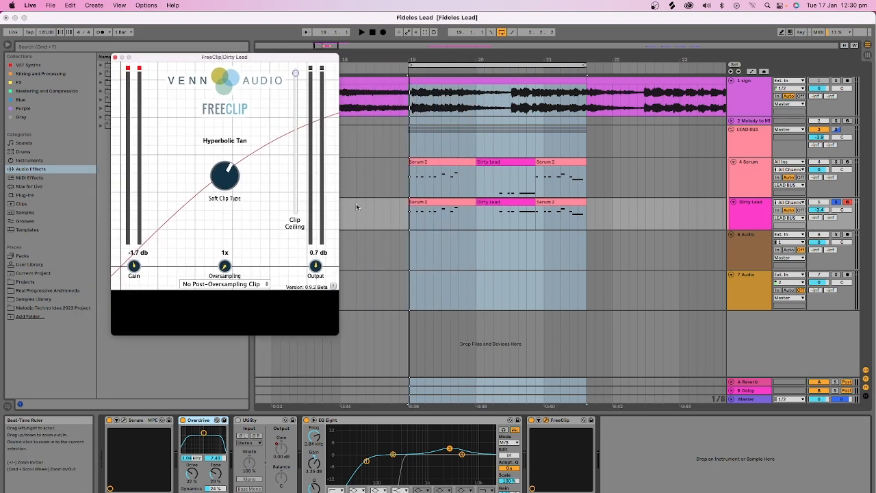
left_click(362, 33)
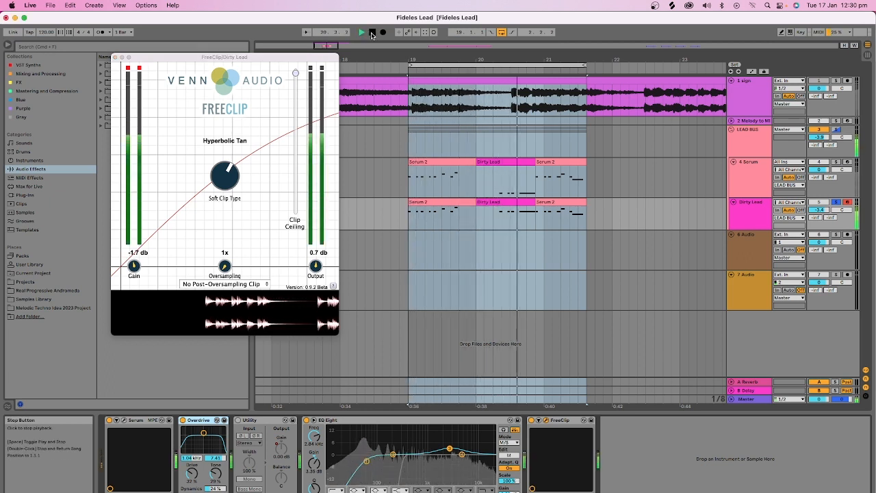
left_click(371, 32)
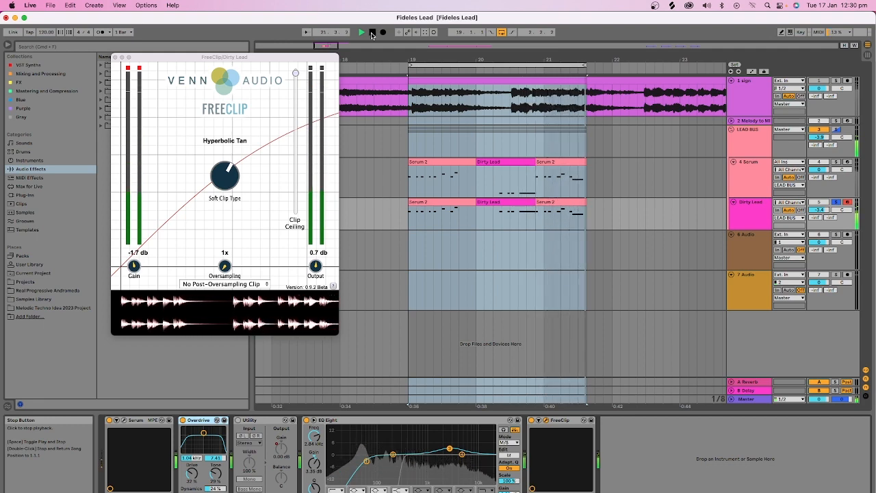
left_click(115, 58)
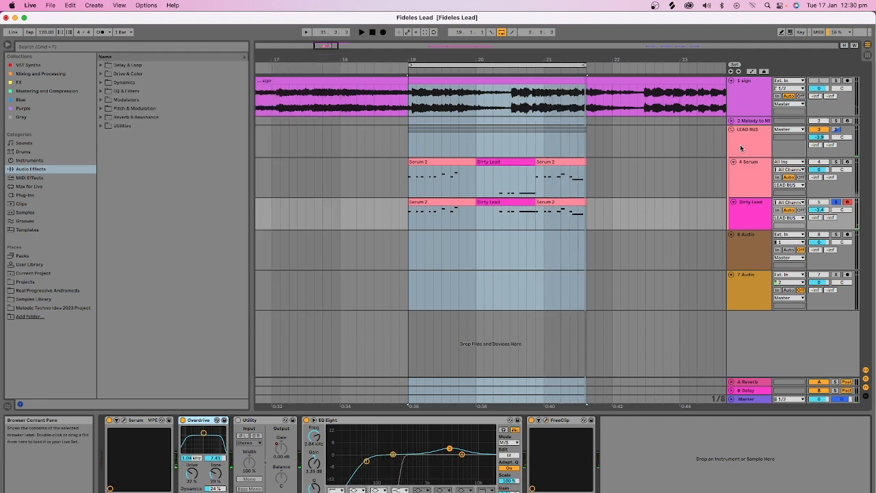
Step: Unsolo the Dirty Lead track and deactivate Overdrive and OTT on the 4 Serum track
left_click(836, 202)
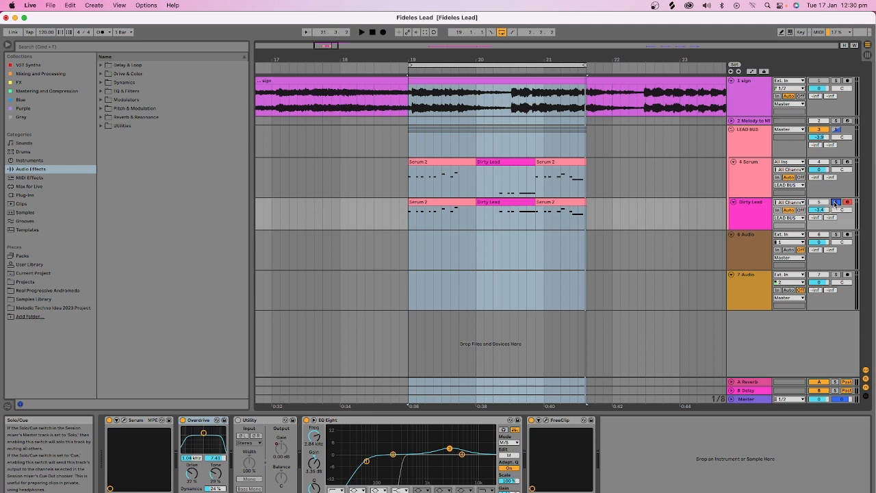
left_click(747, 188)
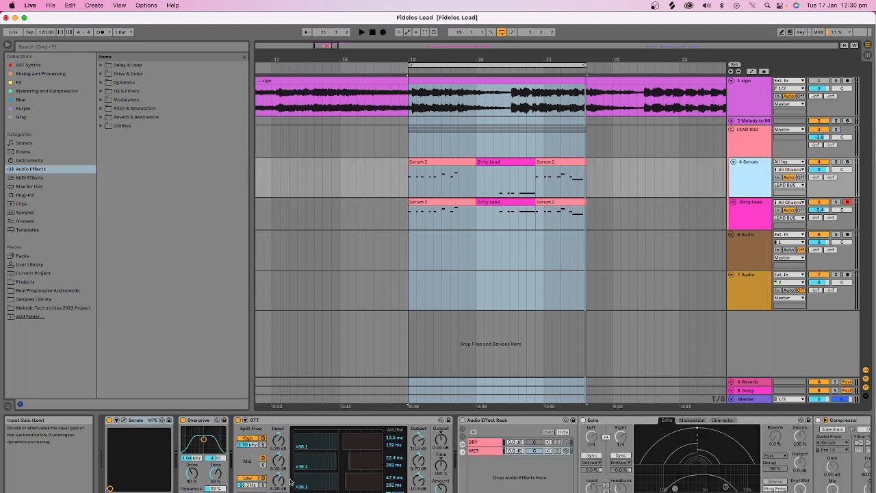
left_click(182, 421)
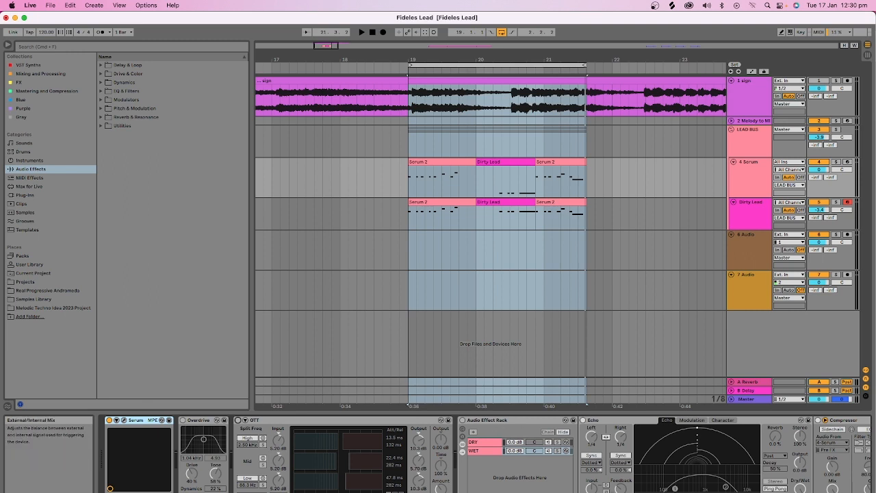
Step: Delete the Audio Effect Rack and all devices following it, including Echo and Compressor, from the 4 Serum track
scroll(487, 455, "right", 3)
scroll(487, 455, "left", 3)
left_click(501, 421)
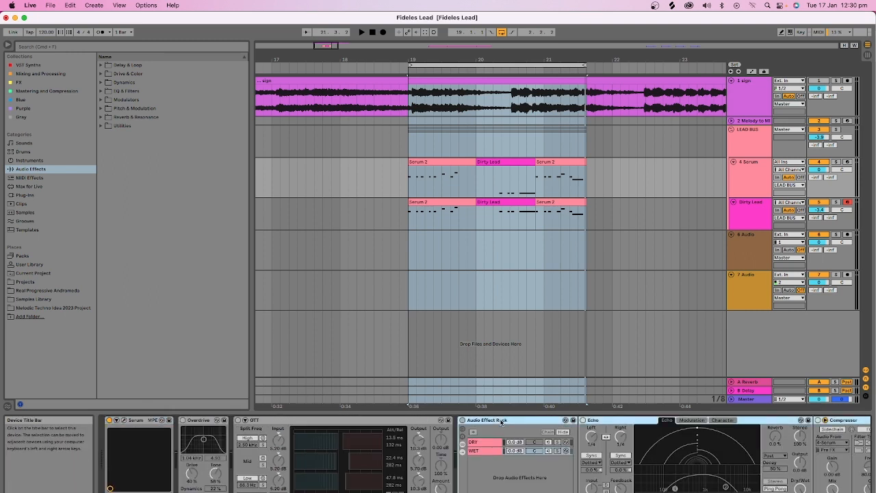
key("Delete")
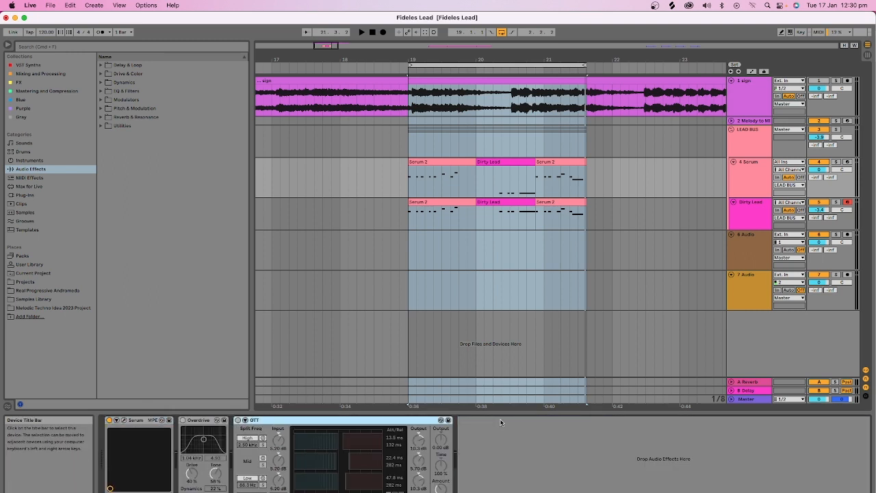
Step: Solo the 4 Serum track and examine the oscillator, noise, filter, envelope and effects settings of its Serum patch
left_click(123, 421)
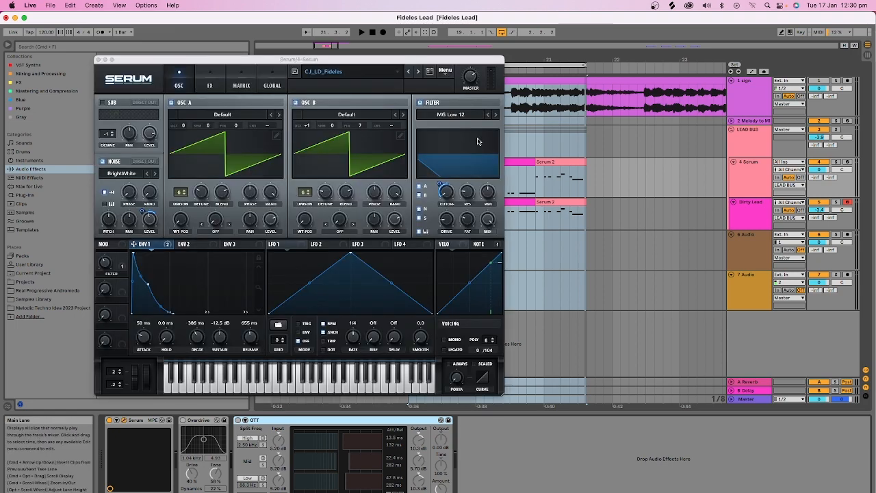
left_click_drag(341, 60, 384, 44)
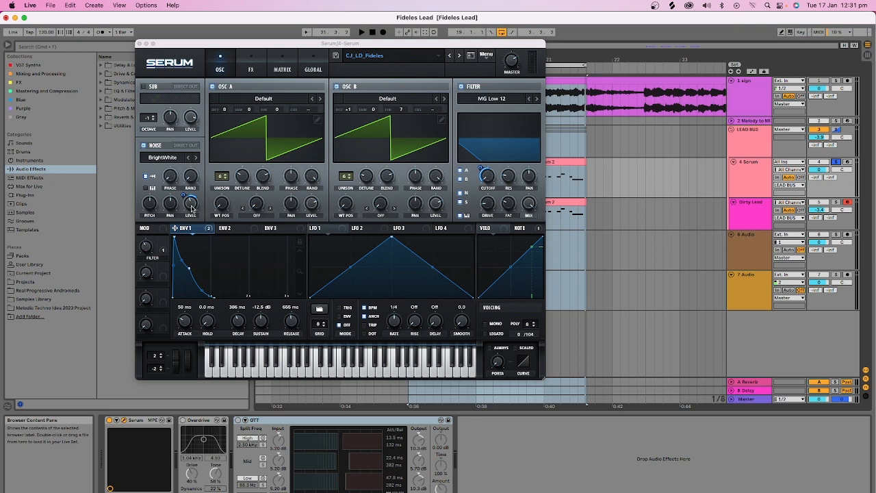
right_click(192, 209)
left_click(460, 200)
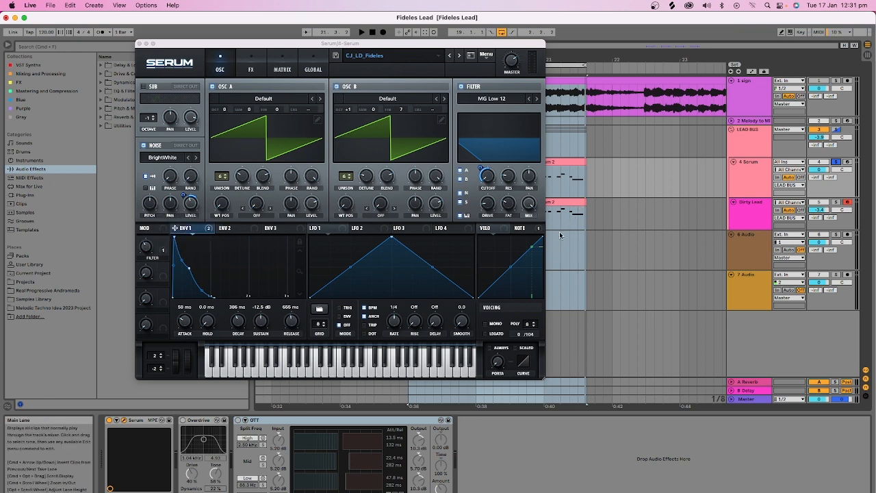
mouse_move(511, 208)
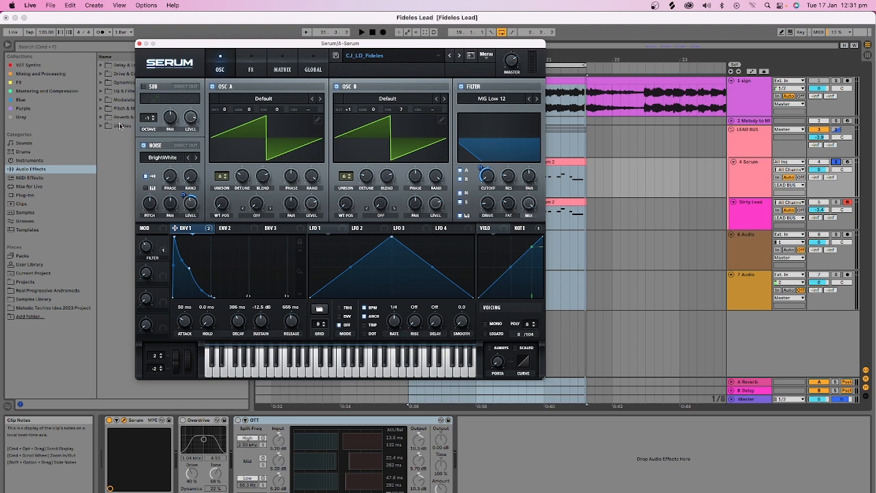
left_click(251, 69)
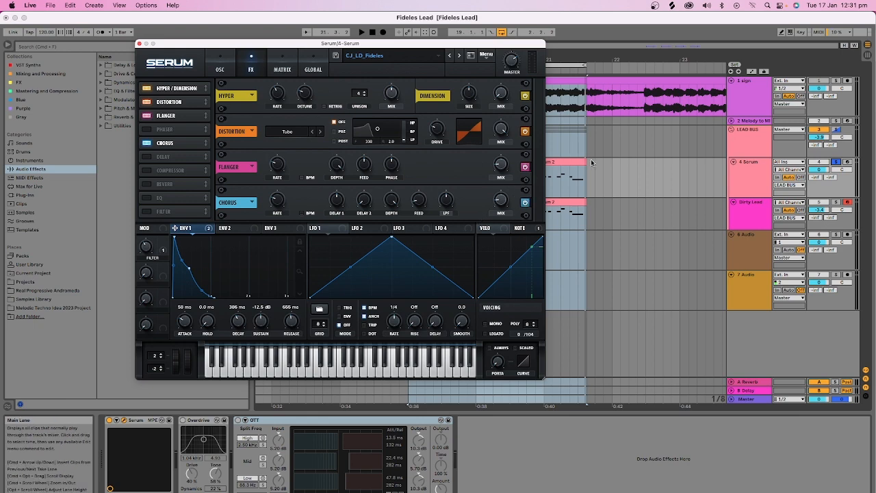
left_click(138, 44)
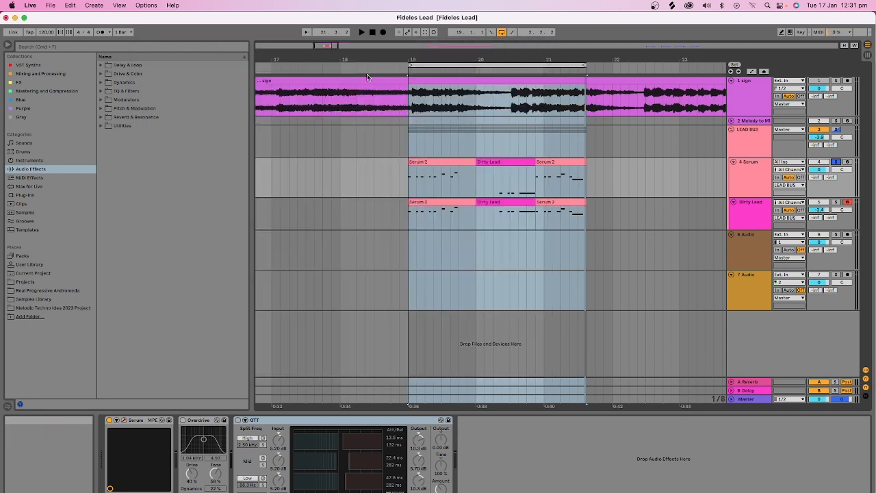
Step: Play back the loop to hear the soloed 4 Serum track without its external effects
left_click(277, 183)
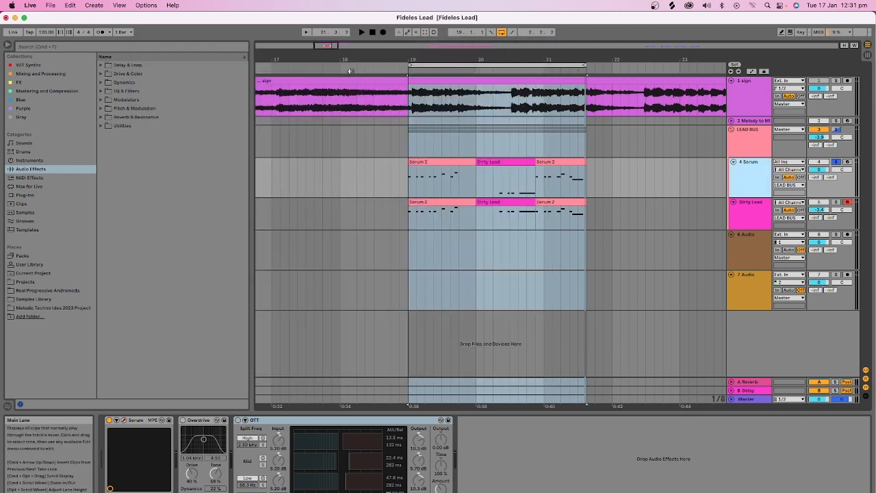
left_click(361, 32)
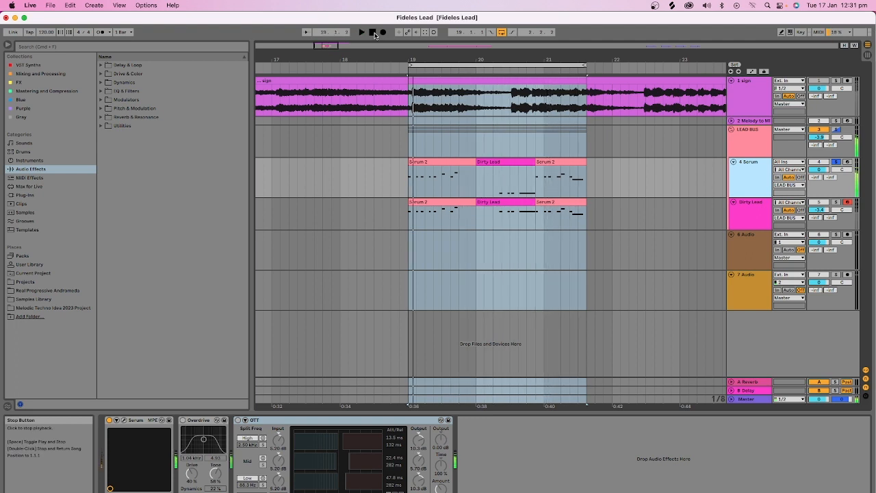
left_click(373, 33)
Step: Reactivate Overdrive and OTT on the 4 Serum track
left_click(189, 424)
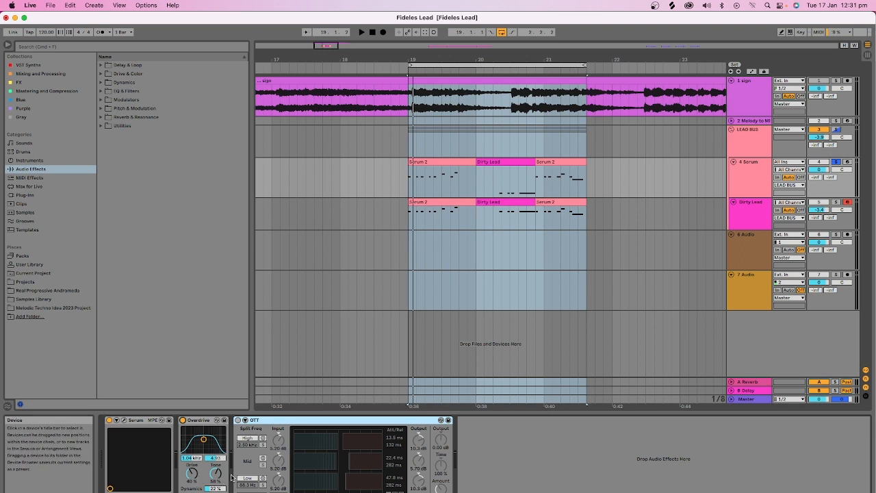
left_click(239, 420)
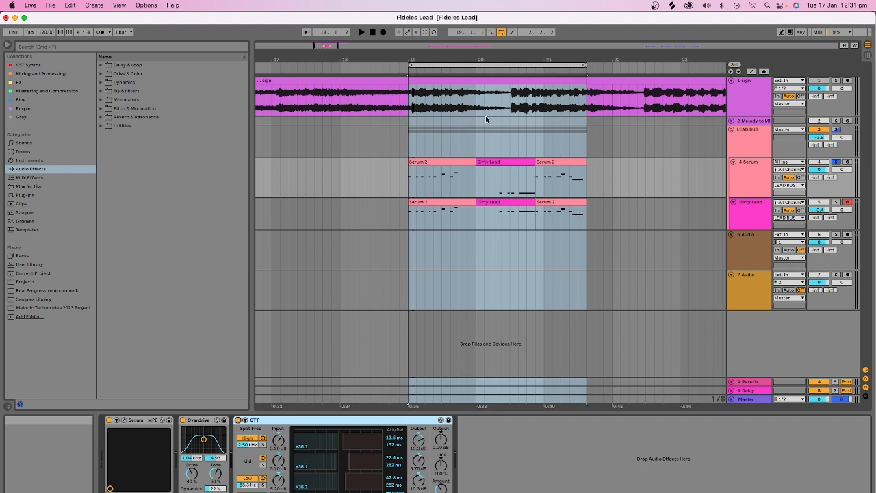
left_click(756, 187)
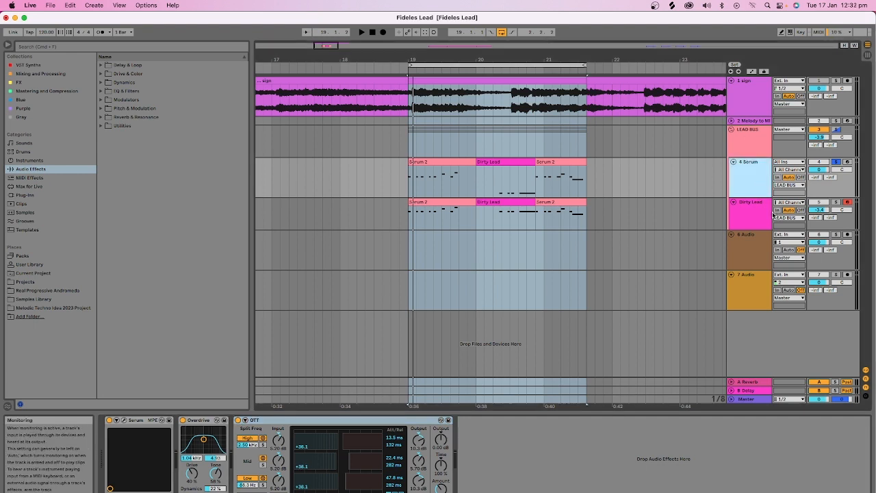
Step: Examine the LEAD BUS effects chain, including Saturator and the ValhallaVintageVerb, EQ Eight and Compressor in the REVERB rack's WET chain
key("Down")
left_click(742, 192)
left_click(742, 209)
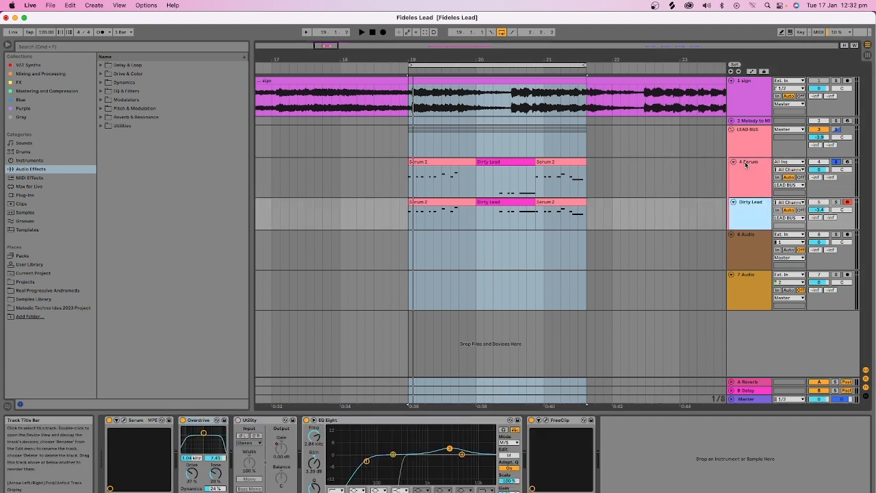
left_click(749, 150)
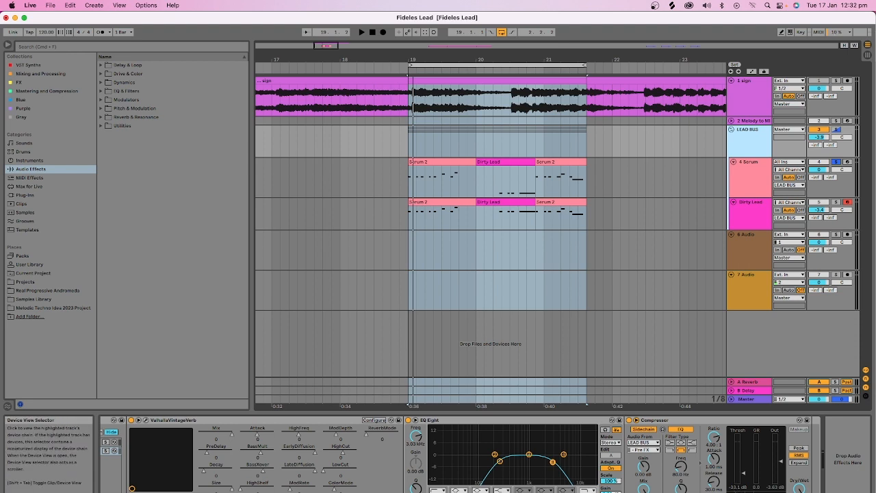
left_click(787, 492)
left_click(160, 426)
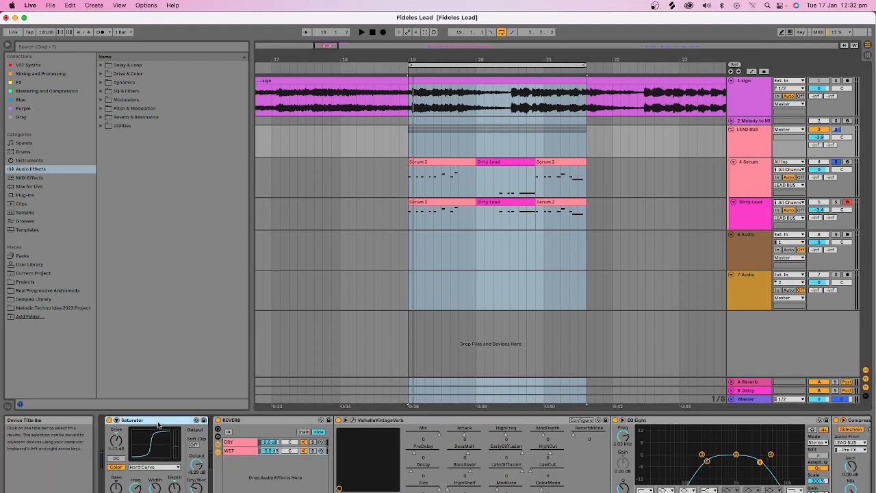
left_click(267, 417)
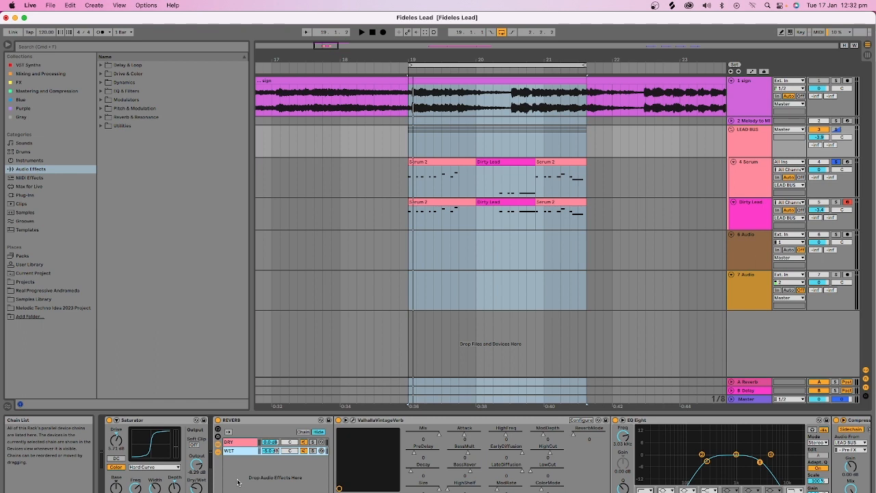
left_click(238, 483)
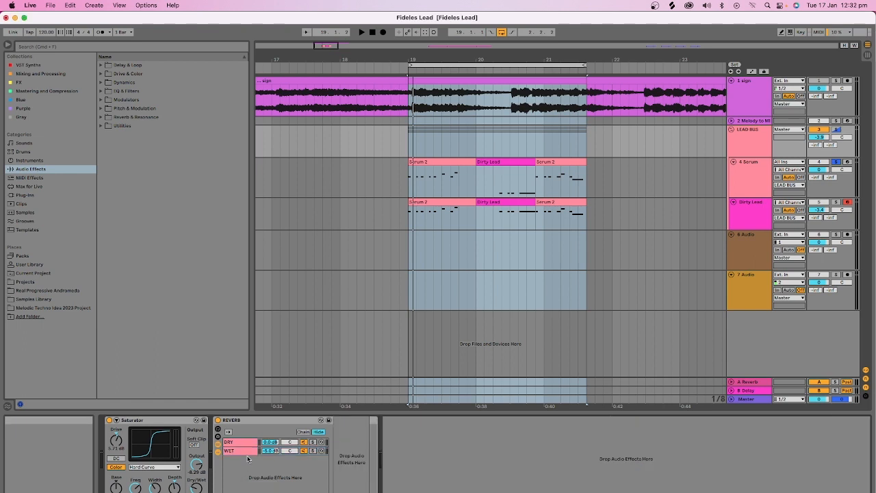
left_click(241, 442)
left_click(240, 451)
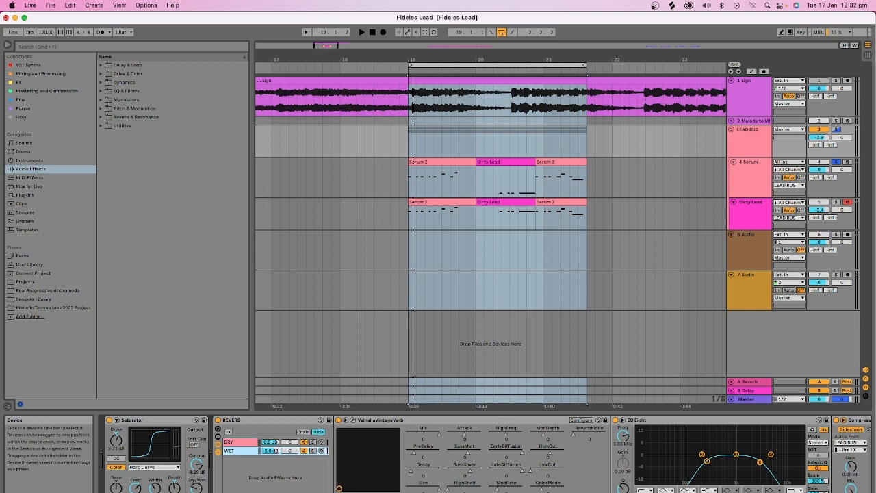
left_click(832, 491)
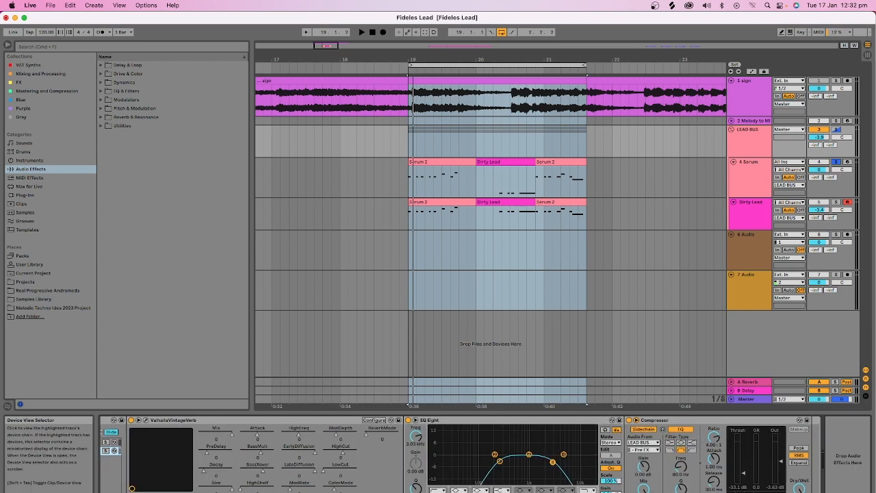
Step: Examine the ValhallaVintageVerb settings in the WET chain of the LEAD BUS, including mix, decay, predelay, damping and reverb mode
left_click(814, 491)
left_click(832, 492)
left_click(814, 491)
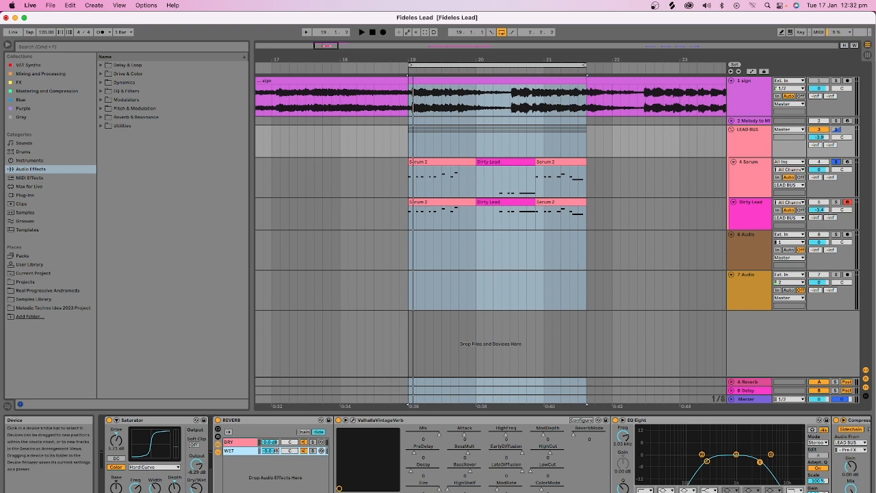
left_click(832, 492)
left_click(353, 420)
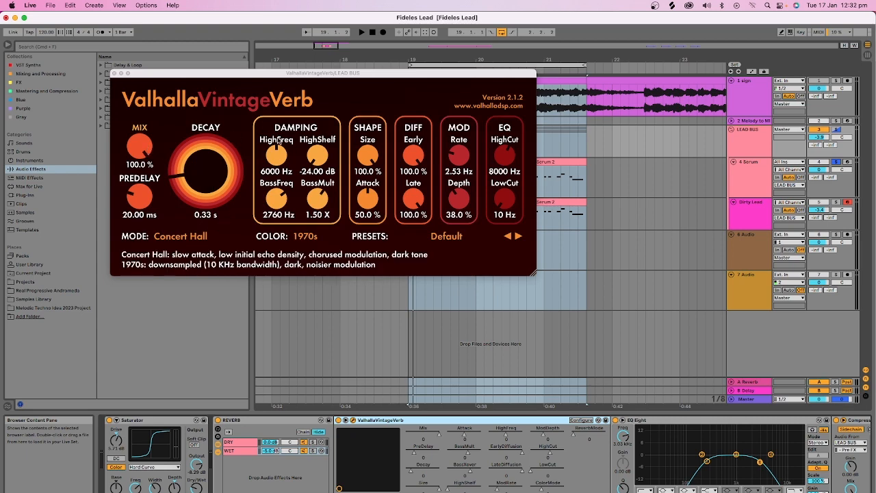
left_click(123, 78)
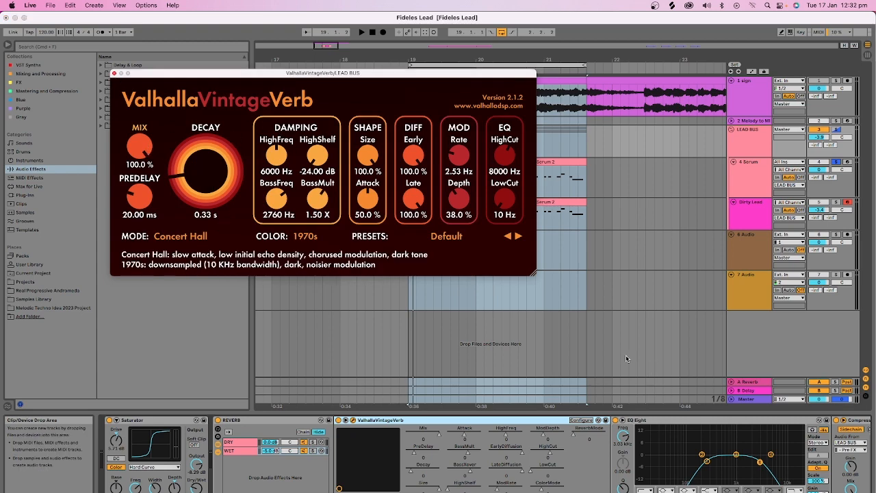
left_click(114, 73)
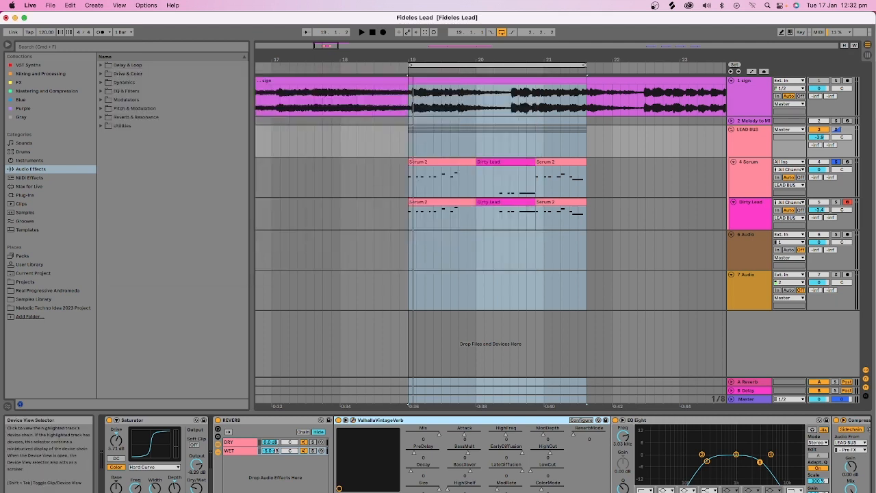
Step: Examine the EQ Eight curve and the Compressor's sidechain source in the WET reverb chain of the LEAD BUS
scroll(587, 452, "right", 5)
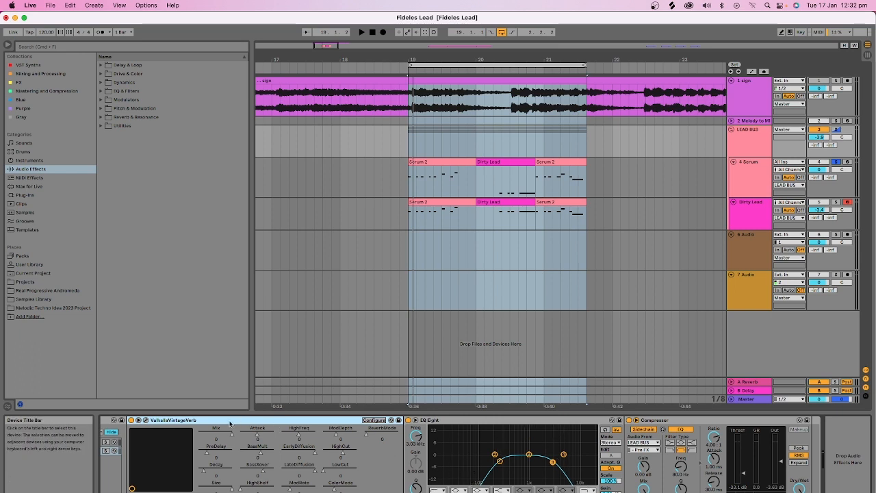
left_click(523, 422)
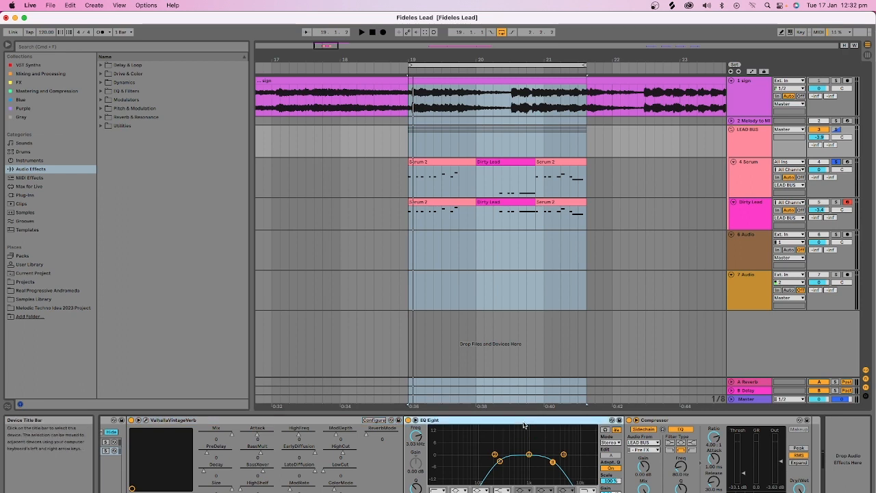
left_click(672, 421)
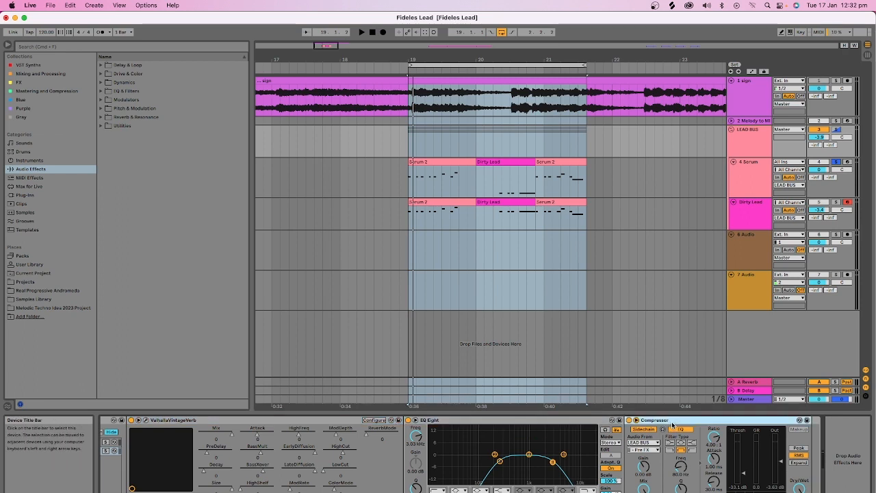
left_click(649, 444)
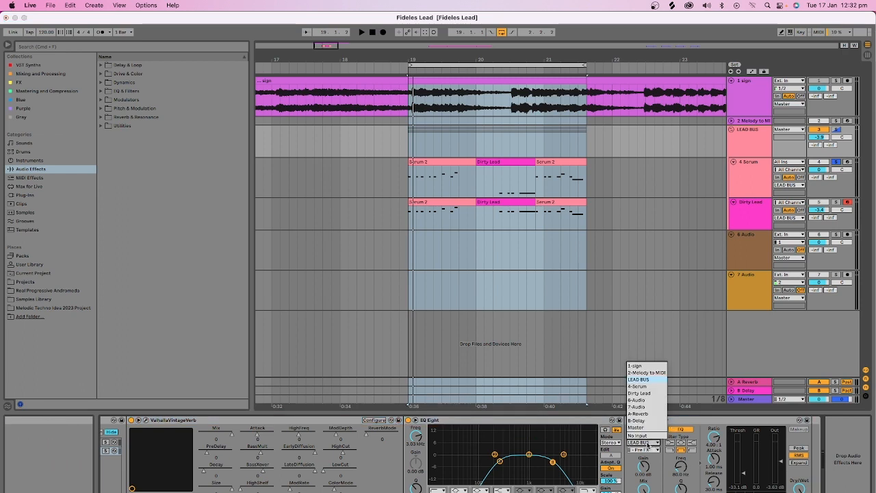
left_click(716, 422)
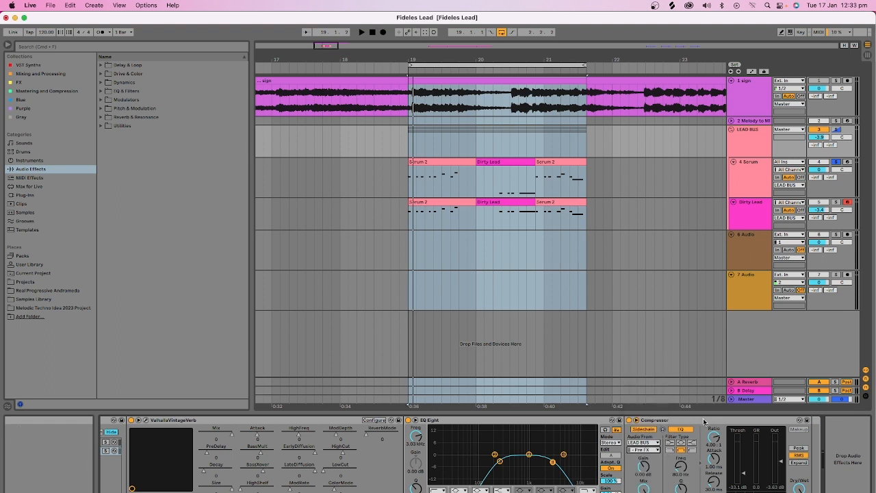
scroll(486, 455, "left", 5)
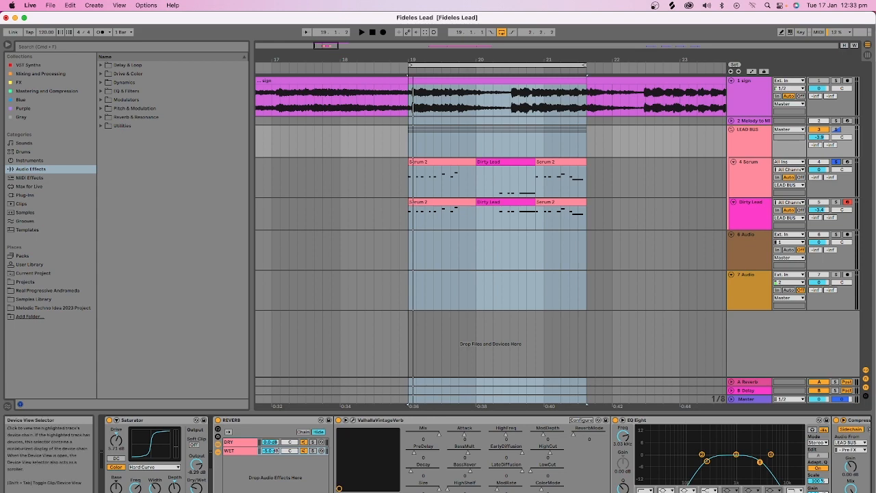
scroll(486, 455, "right", 5)
scroll(486, 455, "left", 5)
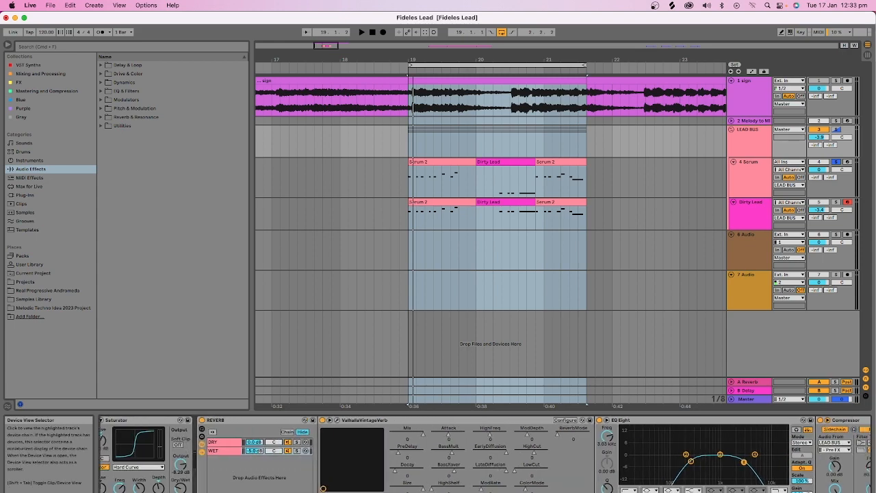
scroll(486, 454, "right", 5)
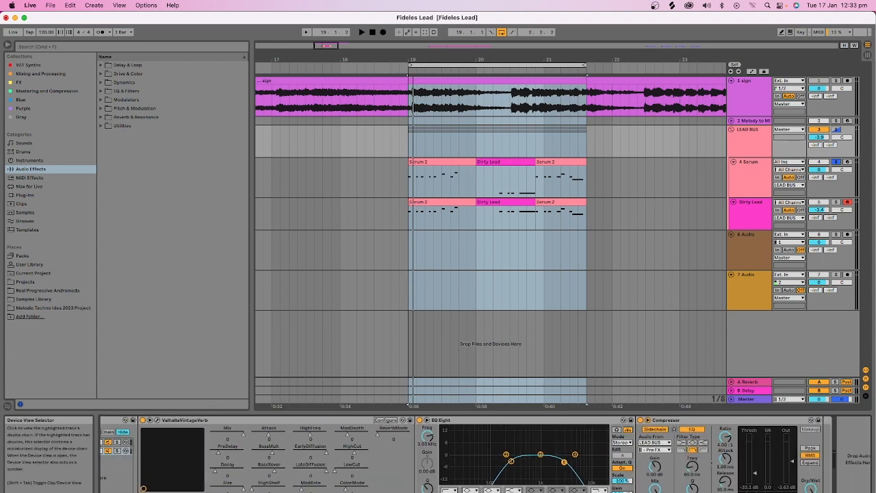
scroll(486, 454, "left", 4)
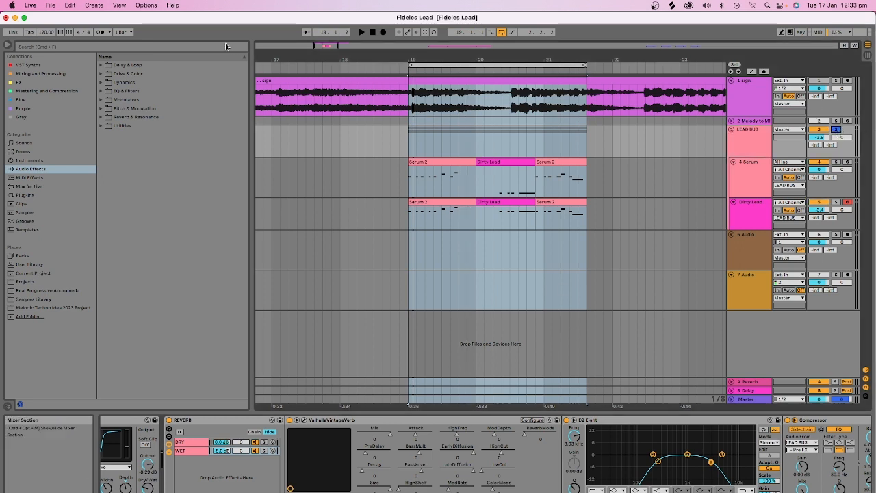
Step: Play back the loop to hear both lead layers together through the LEAD BUS processing, and stop it
left_click(361, 32)
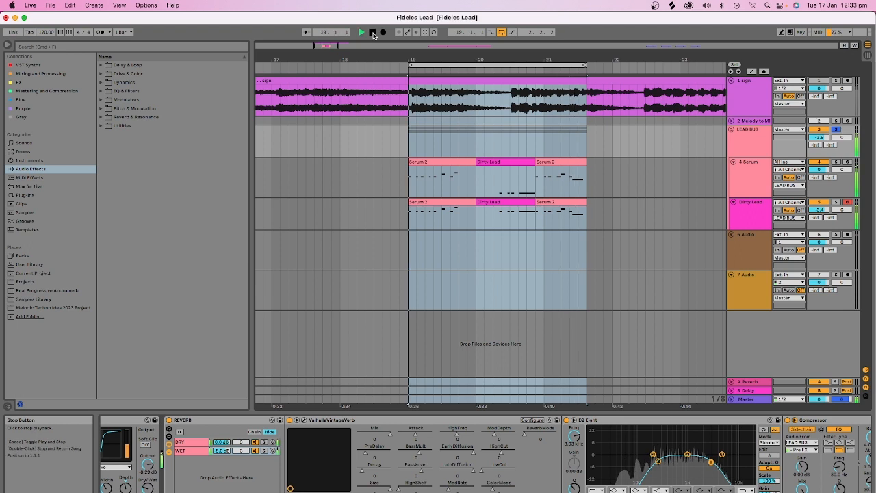
left_click(373, 32)
Step: Compare the 4 Serum and LEAD BUS device chains and review the 4 Serum patch, especially oscillator B's octave setting
left_click(733, 180)
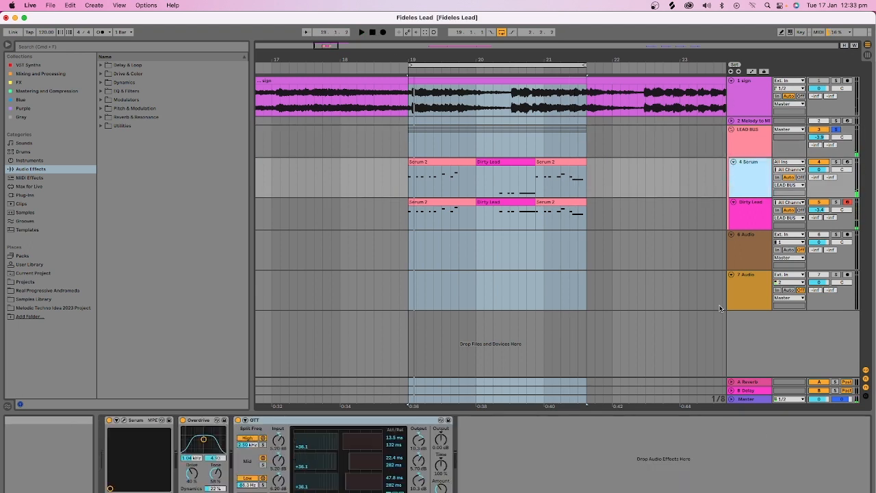
left_click(750, 145)
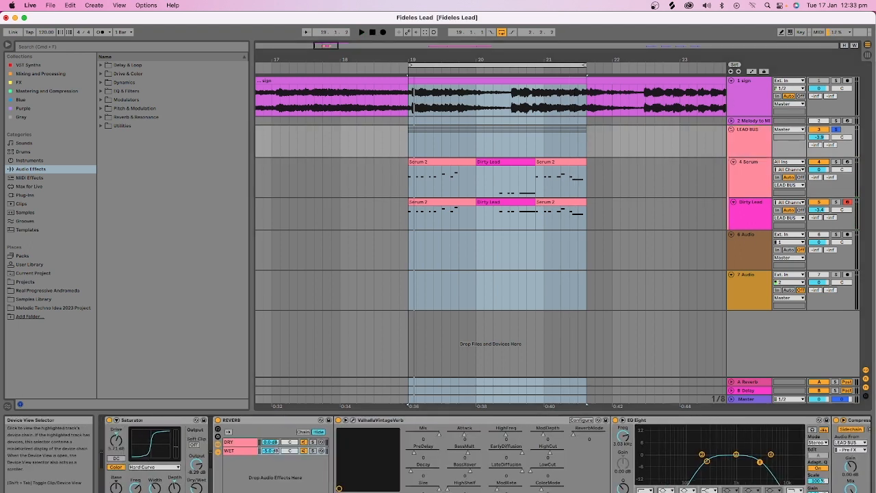
key("Down")
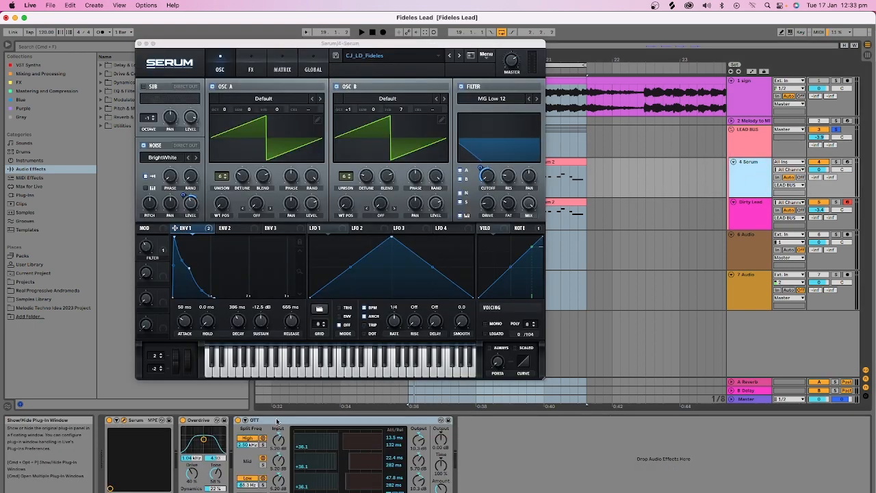
left_click(124, 420)
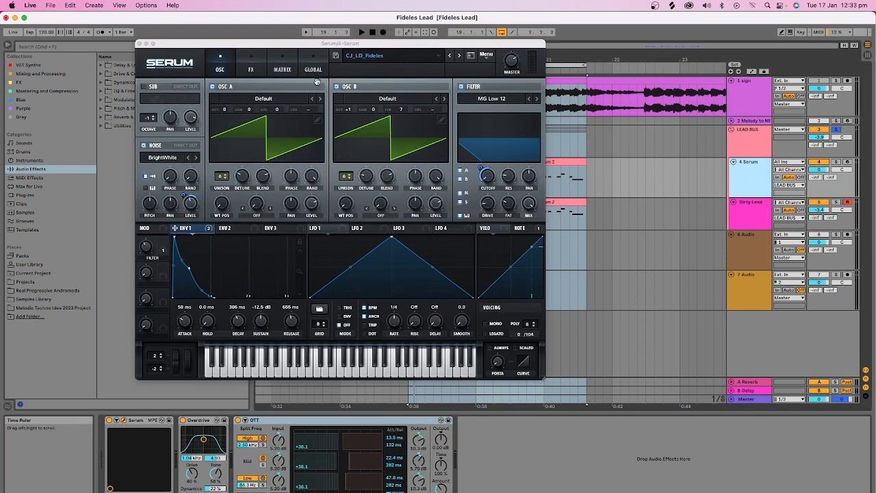
left_click_drag(356, 46, 377, 94)
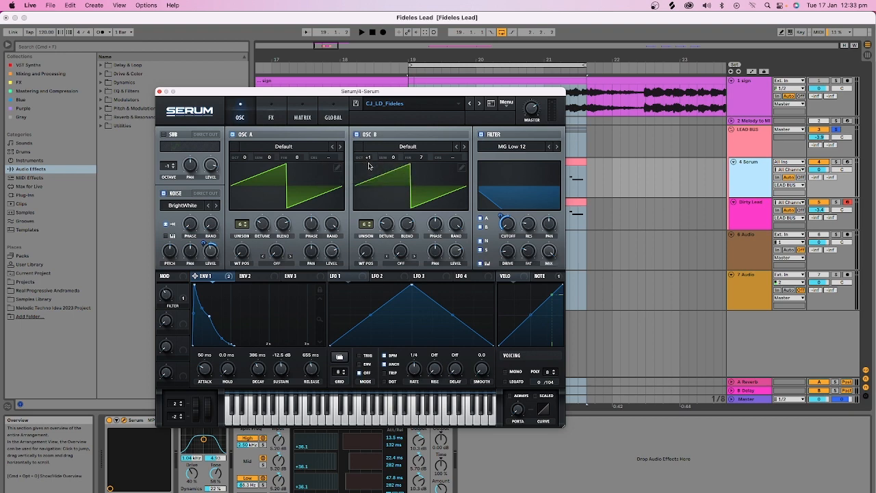
left_click_drag(366, 163, 370, 173)
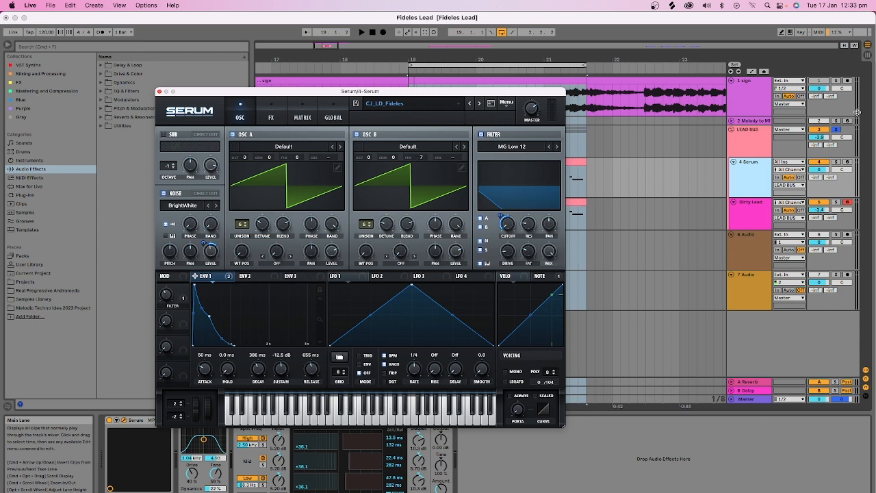
Step: Return to the LEAD BUS device chain and play the combined lead through the full loop
left_click(741, 147)
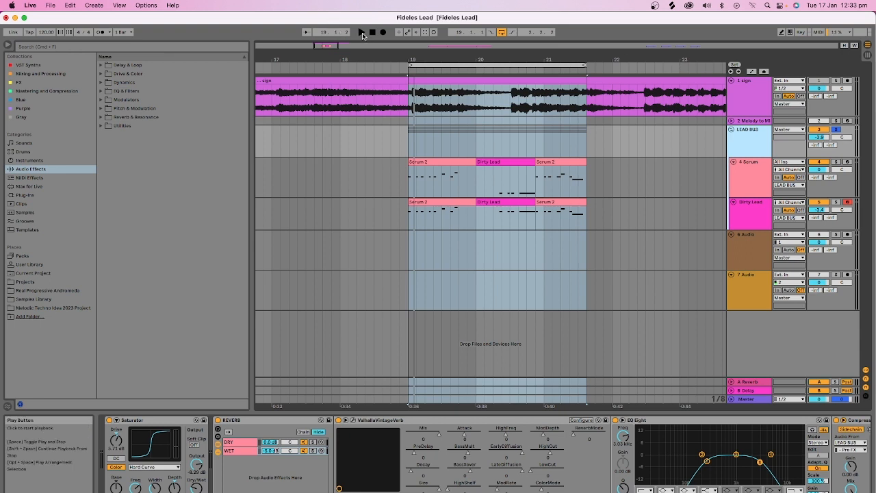
left_click(362, 33)
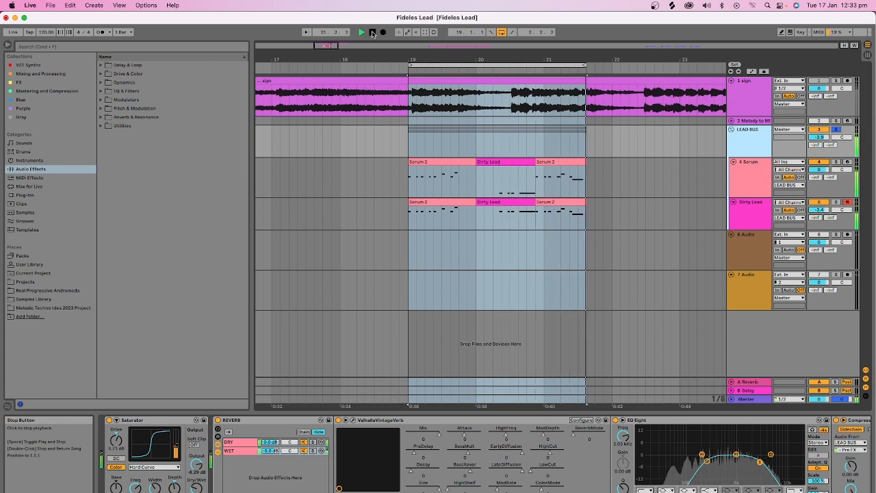
left_click(376, 33)
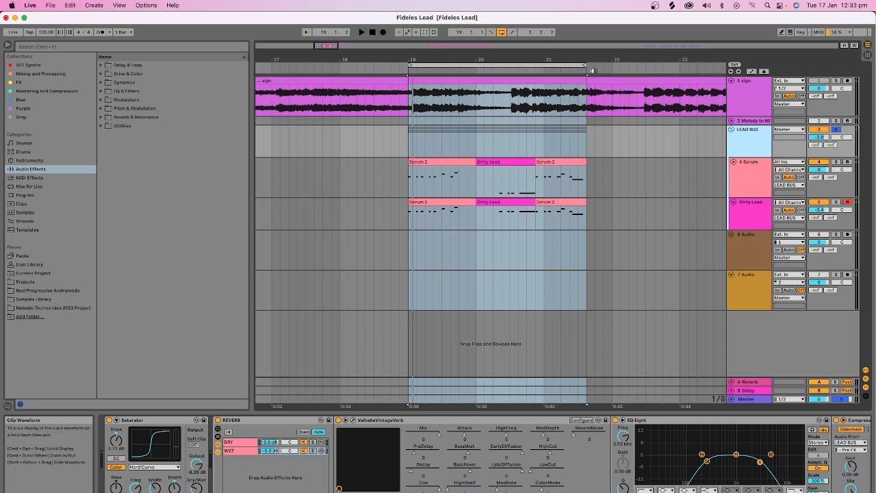
Step: Delete the Melody to MIDI track from the arrangement
left_click_drag(524, 59, 498, 31)
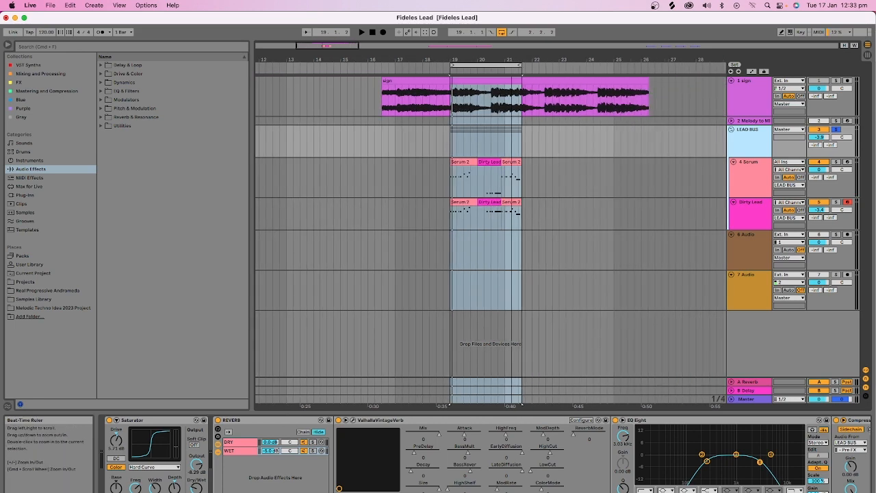
left_click(545, 145)
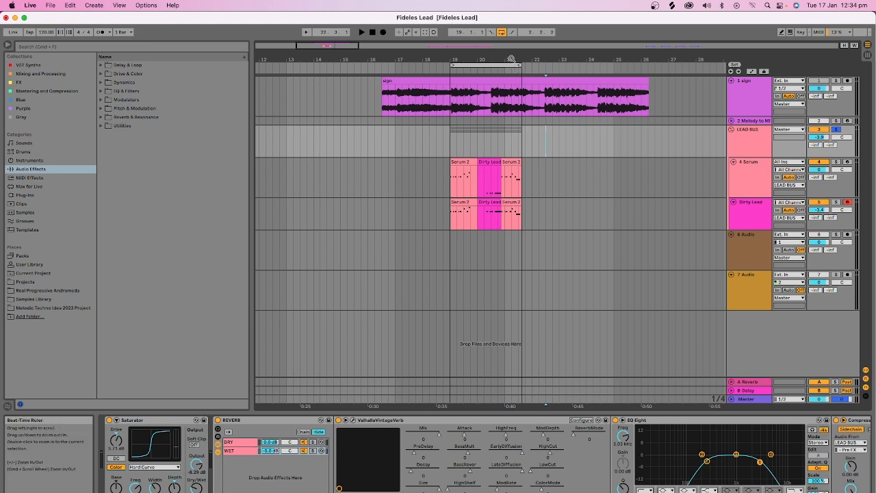
left_click_drag(512, 60, 492, 67)
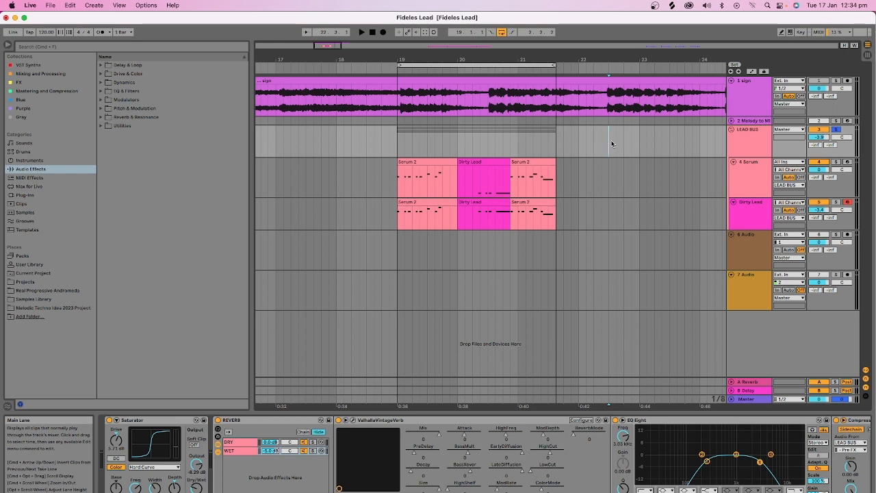
left_click(752, 120)
right_click(746, 120)
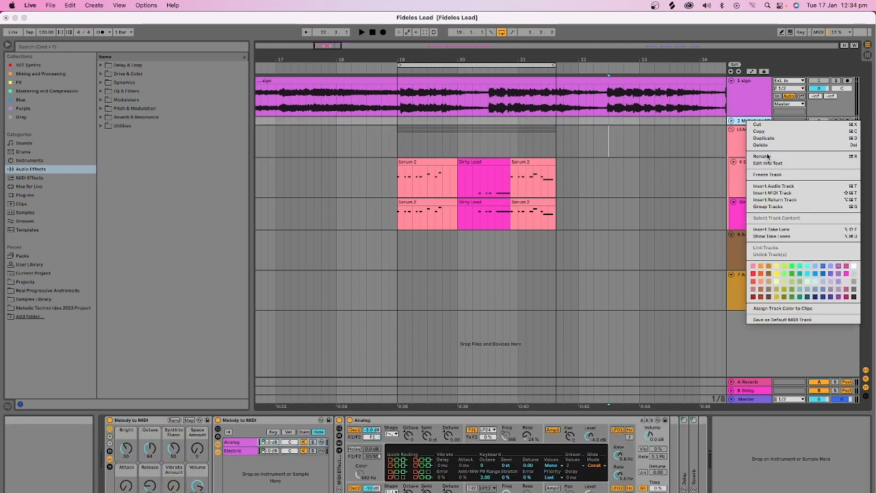
left_click(769, 152)
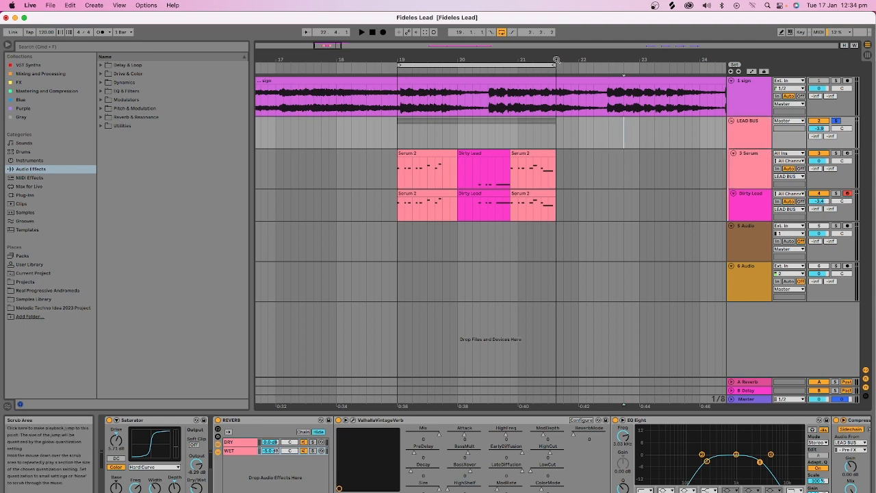
mouse_move(557, 59)
left_mouse_down()
mouse_move(556, 35)
mouse_move(526, 25)
mouse_move(529, 56)
mouse_move(555, 60)
left_mouse_up()
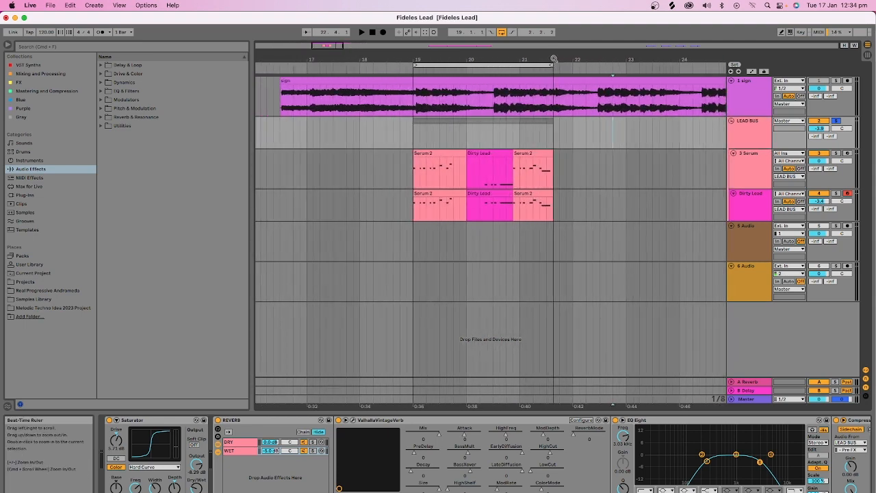